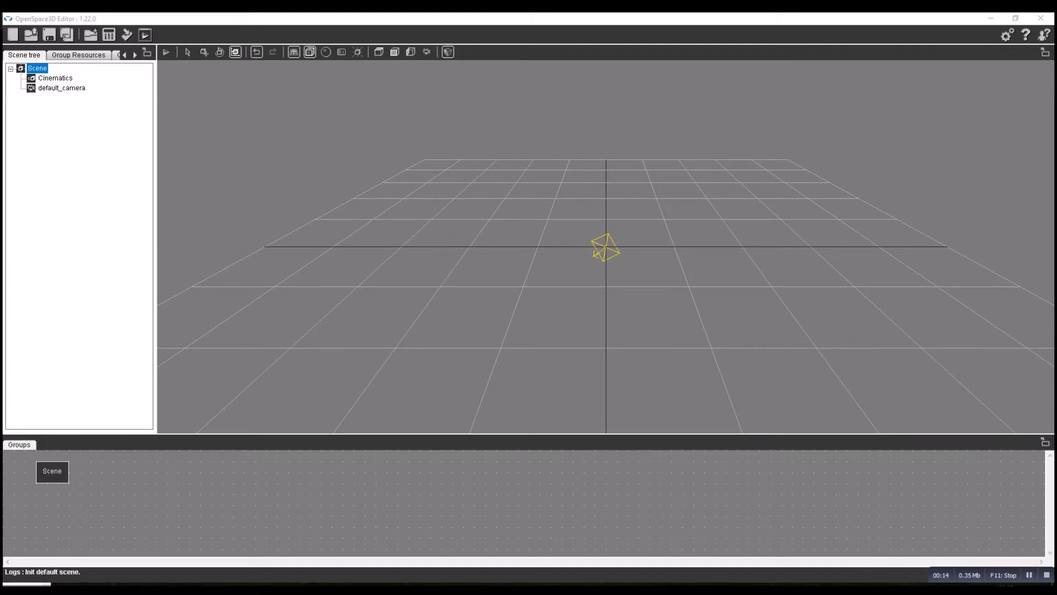
Step: View the SkyTours poster image full-screen, then move the photo viewer aside to reveal the editor
key(alt+Tab)
click(311, 121)
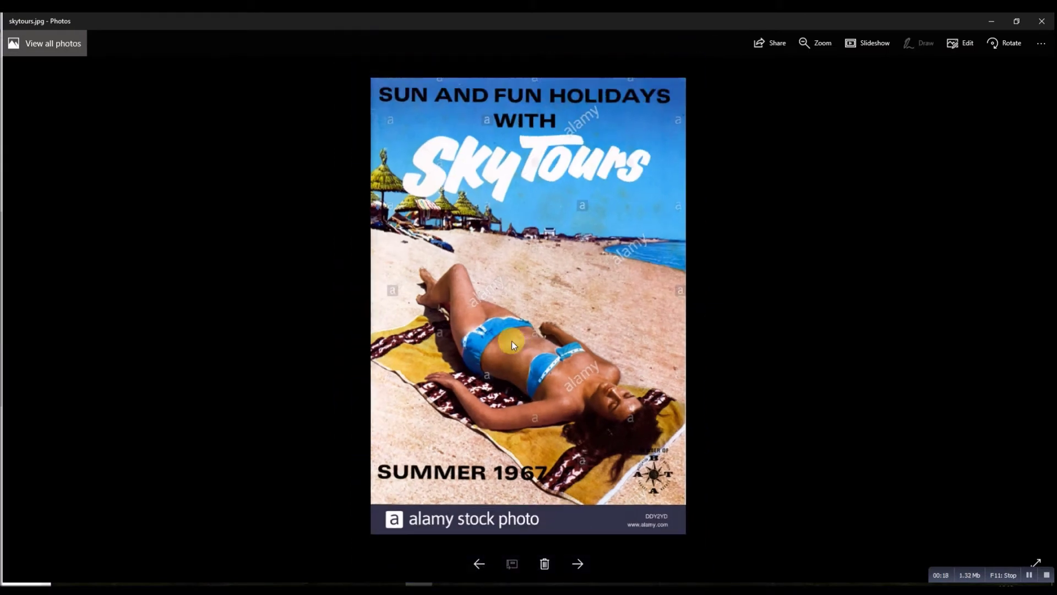
click(606, 104)
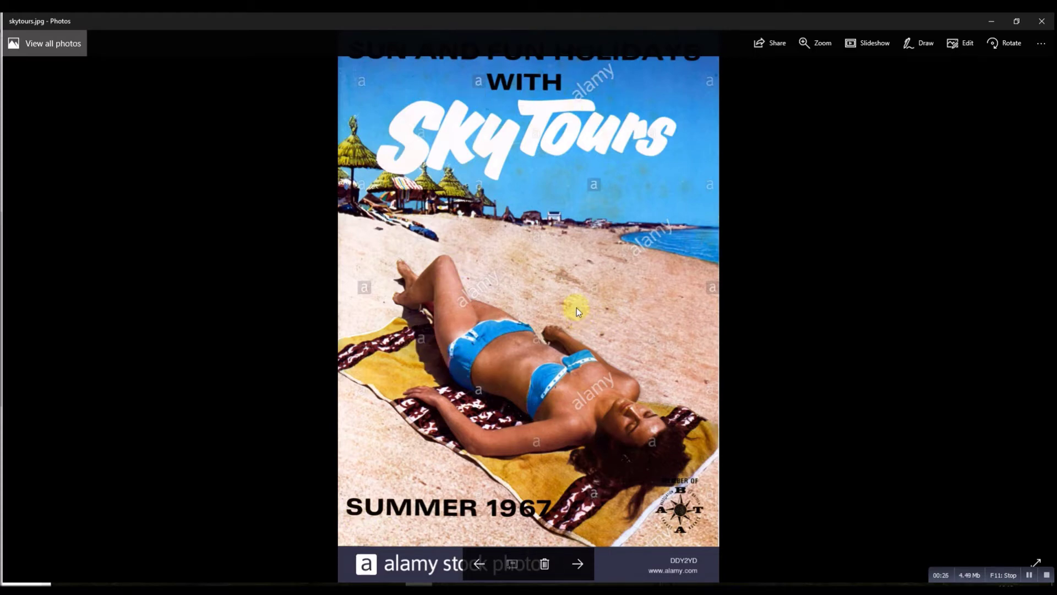
drag(911, 16, 0, 61)
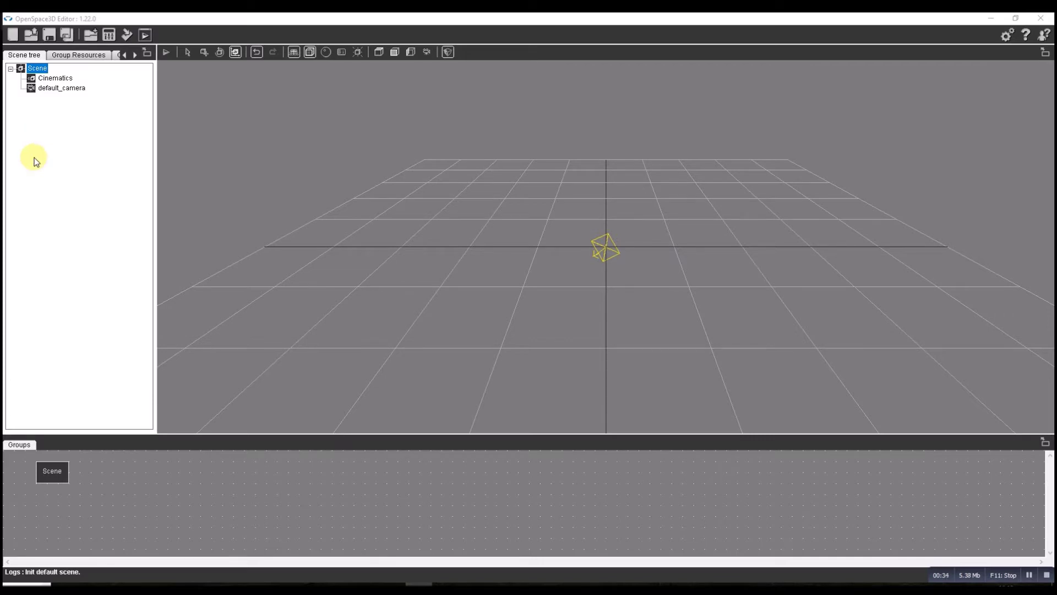
Step: Start a Standard file formats model import and browse to the library's Kingdom_Animalia folder
right_click(34, 74)
click(187, 16)
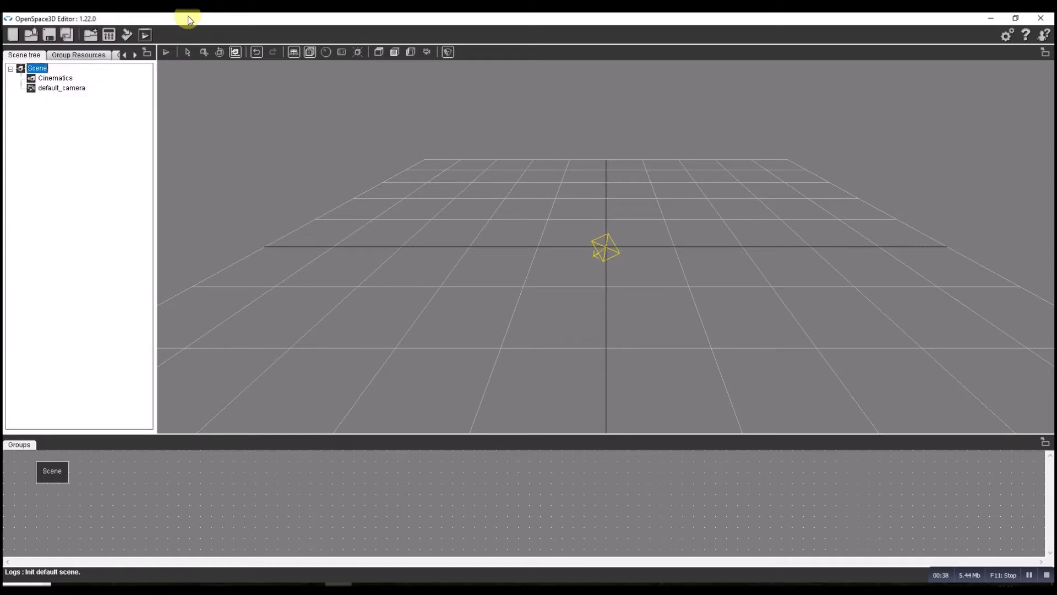
click(89, 35)
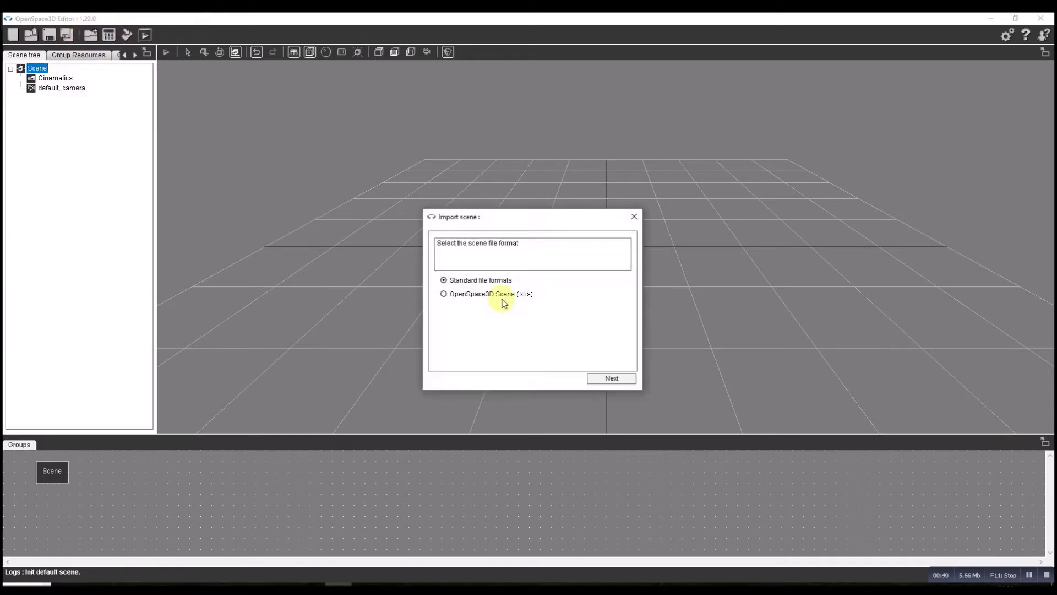
click(609, 378)
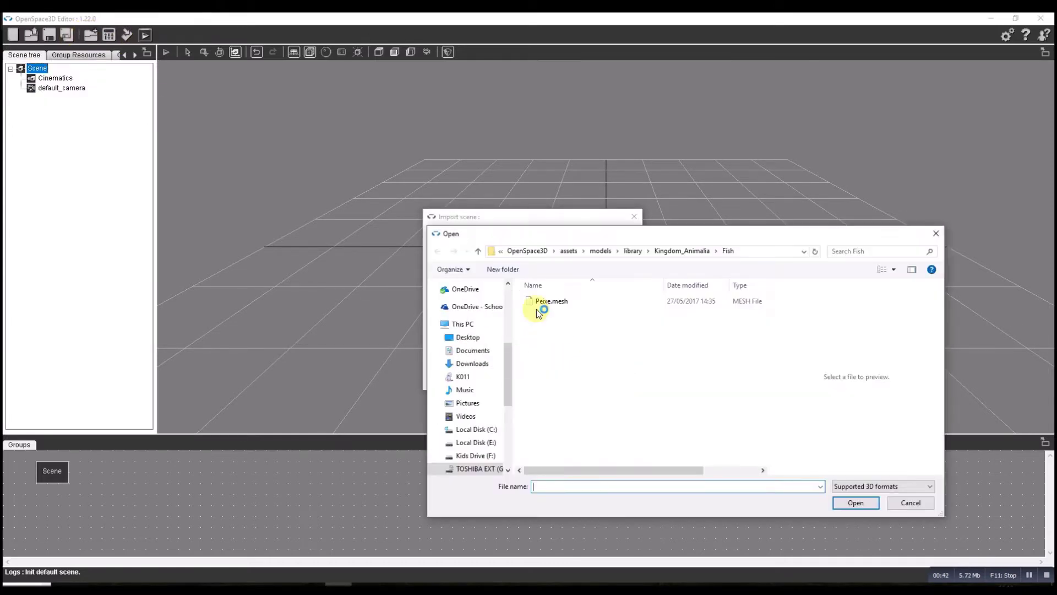
click(633, 251)
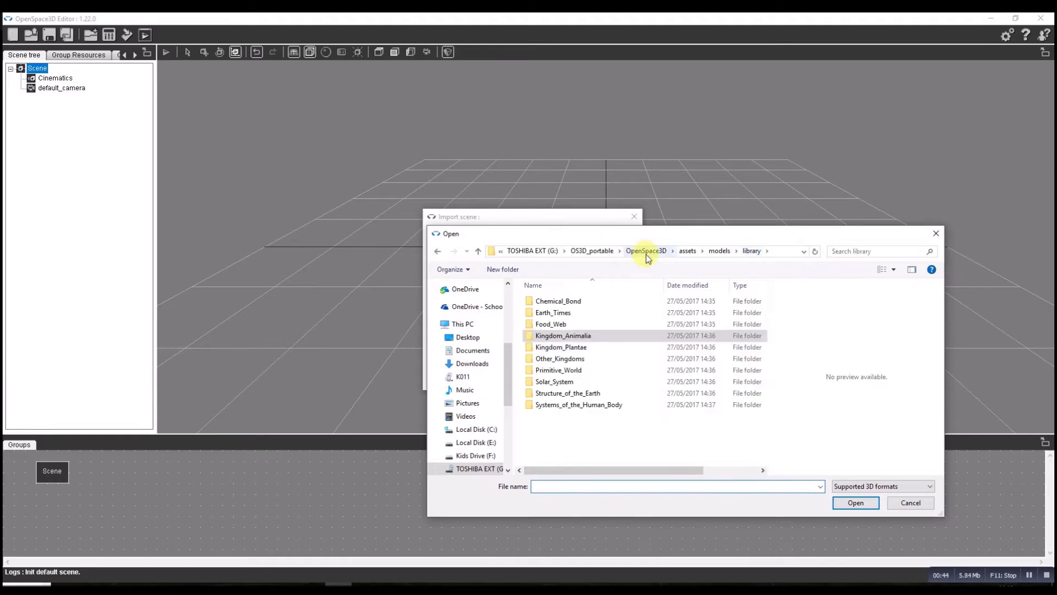
double_click(566, 334)
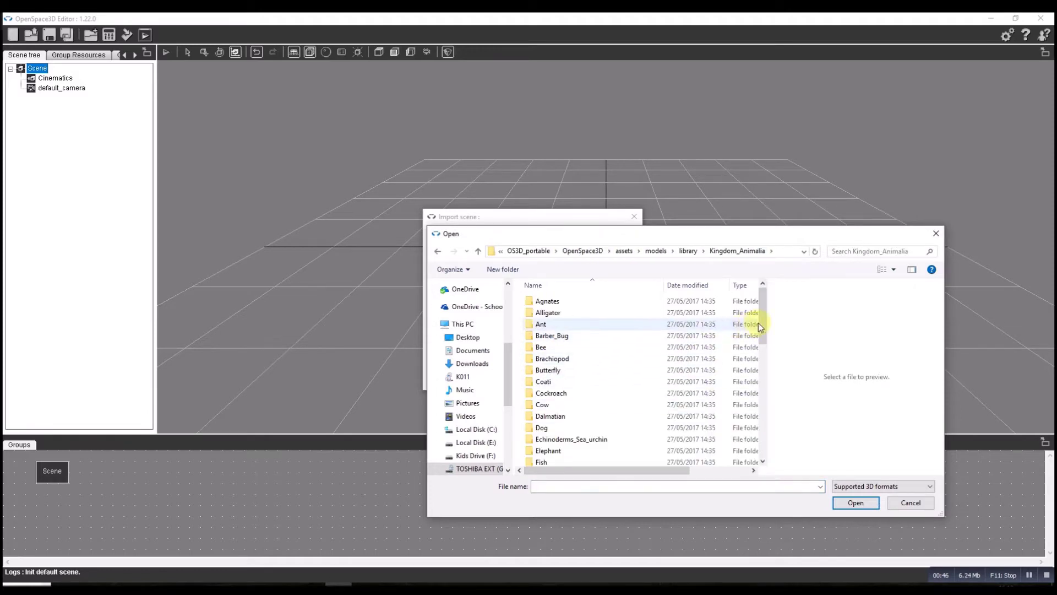
Step: Open the Fish folder and import Peixe.mesh with its peixe.material
drag(754, 345, 763, 434)
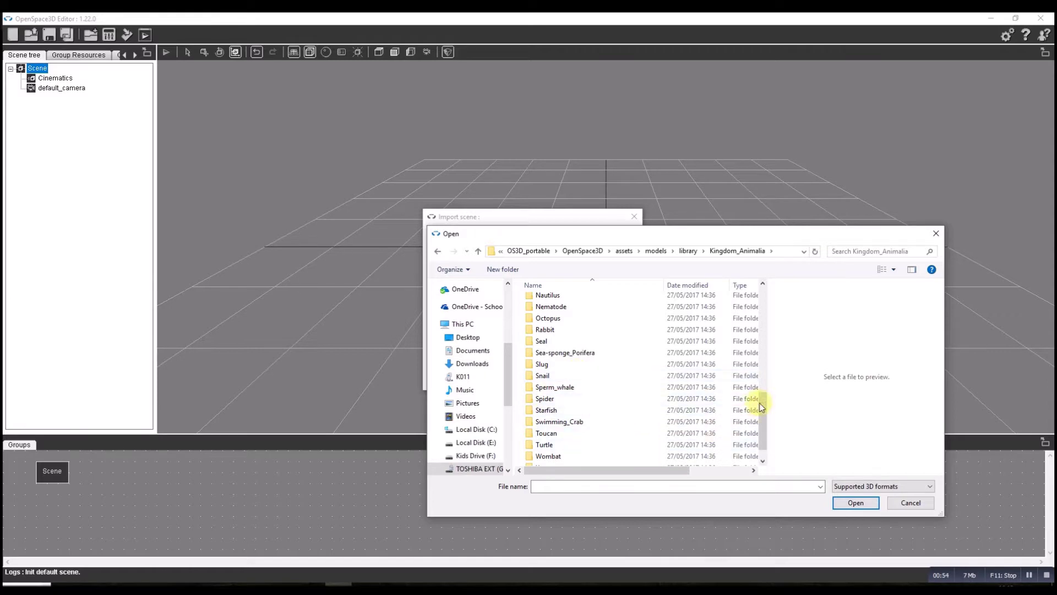
mouse_move(760, 403)
mouse_down()
mouse_move(761, 419)
mouse_move(756, 404)
mouse_up()
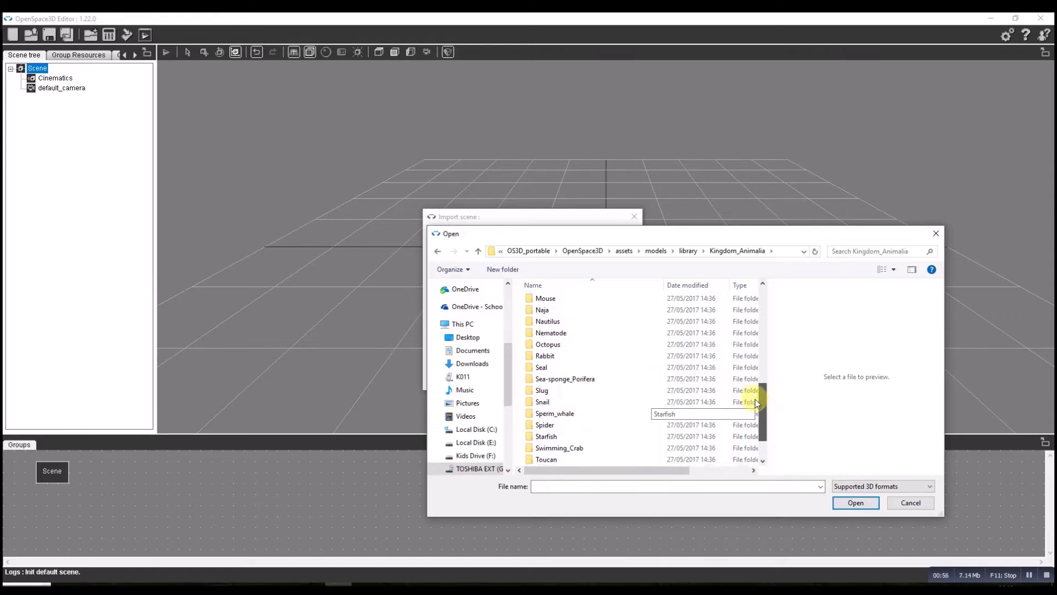
click(546, 437)
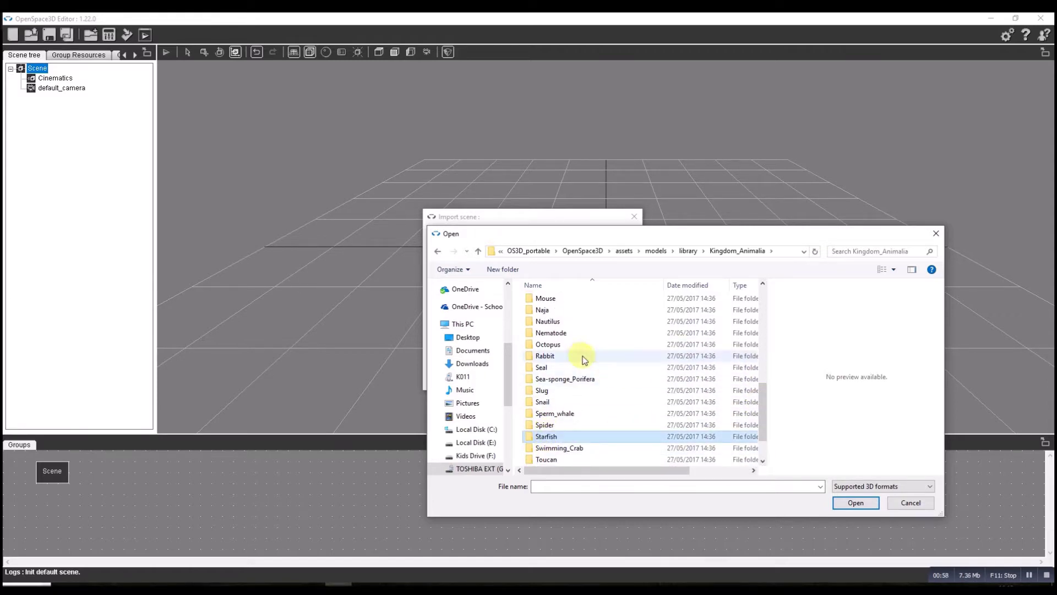
scroll(581, 359, up, 1)
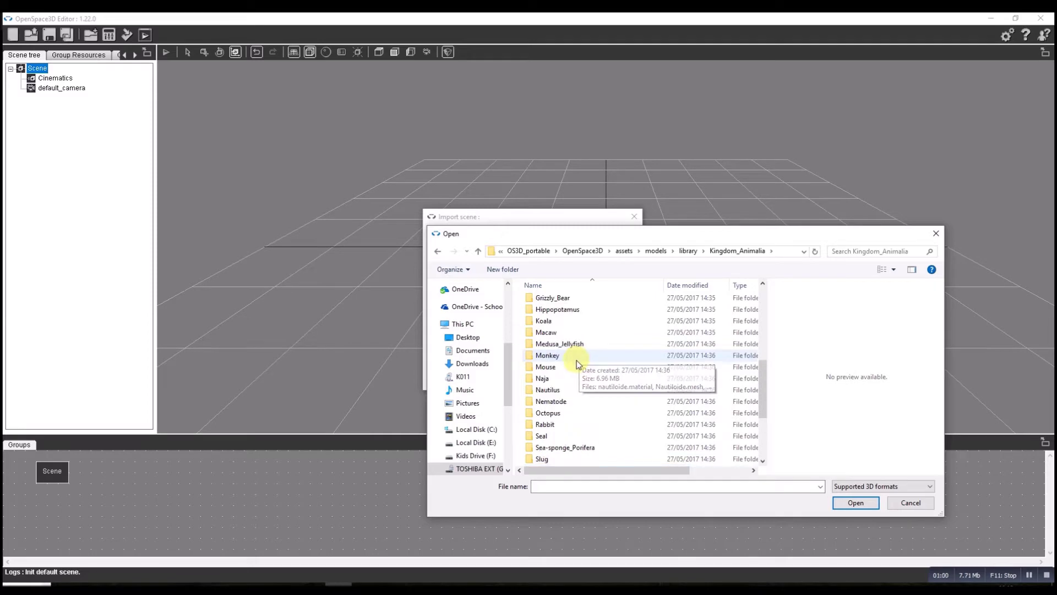
scroll(578, 363, down, 2)
scroll(578, 365, up, 3)
scroll(578, 365, up, 2)
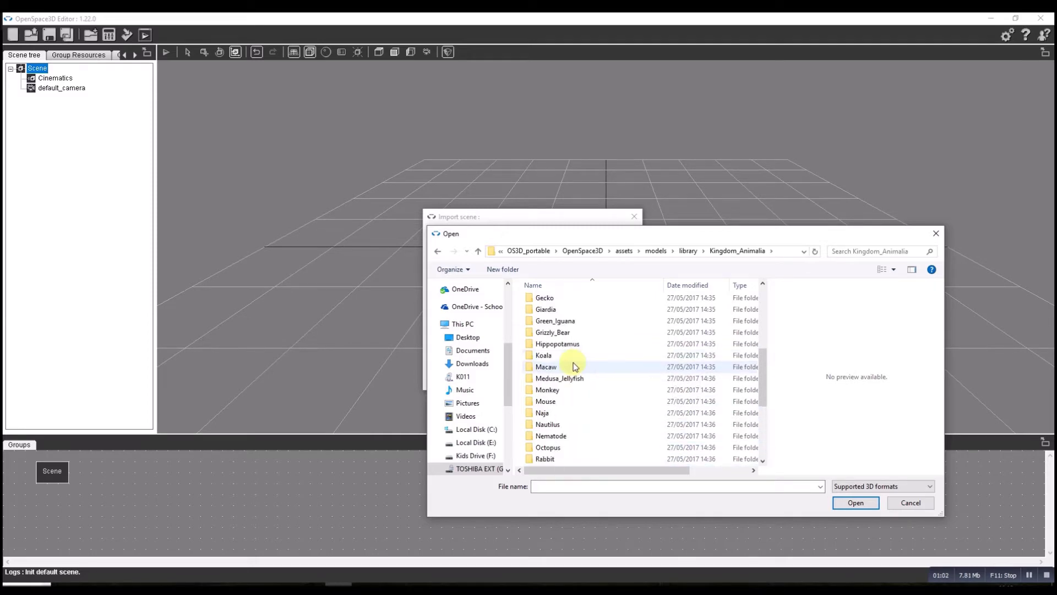
click(539, 312)
double_click(539, 311)
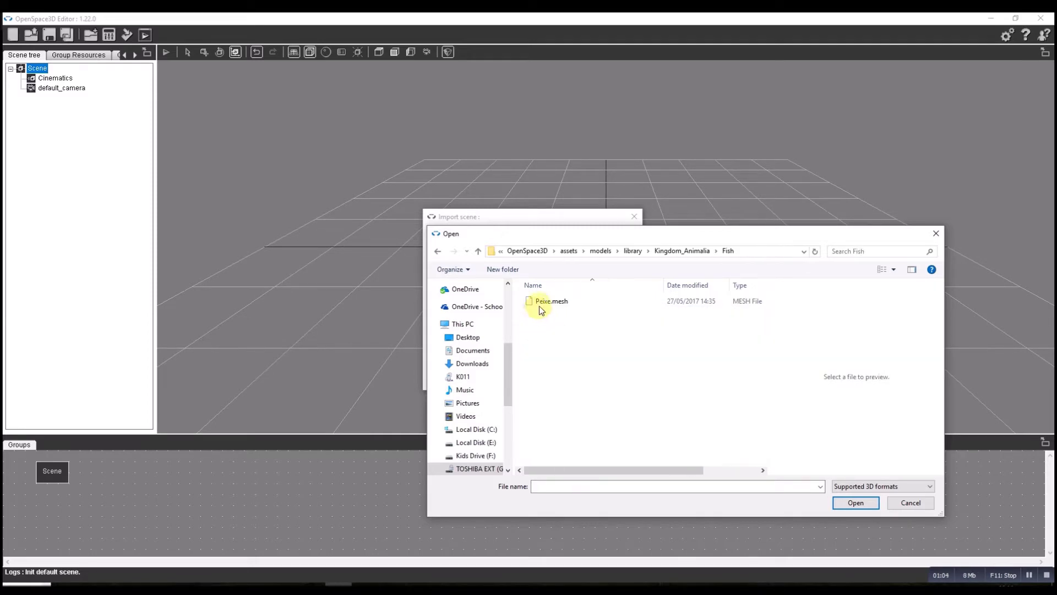
double_click(539, 305)
click(603, 378)
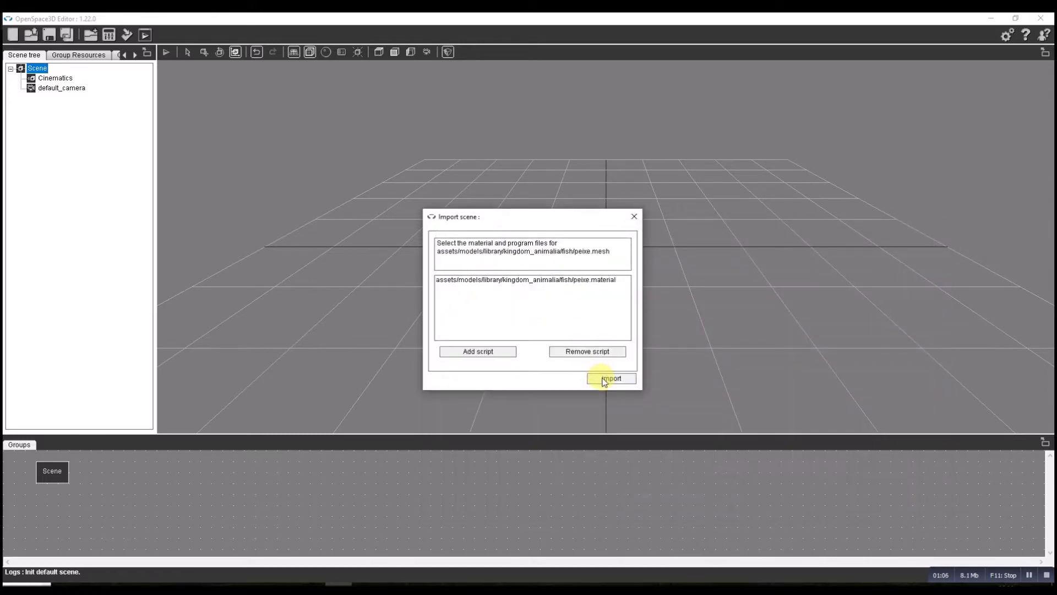
Step: Orbit around fish peixe #1 and read its Object informations size, about 2.47 × 1.47 × 1.10 m
drag(588, 286, 660, 243)
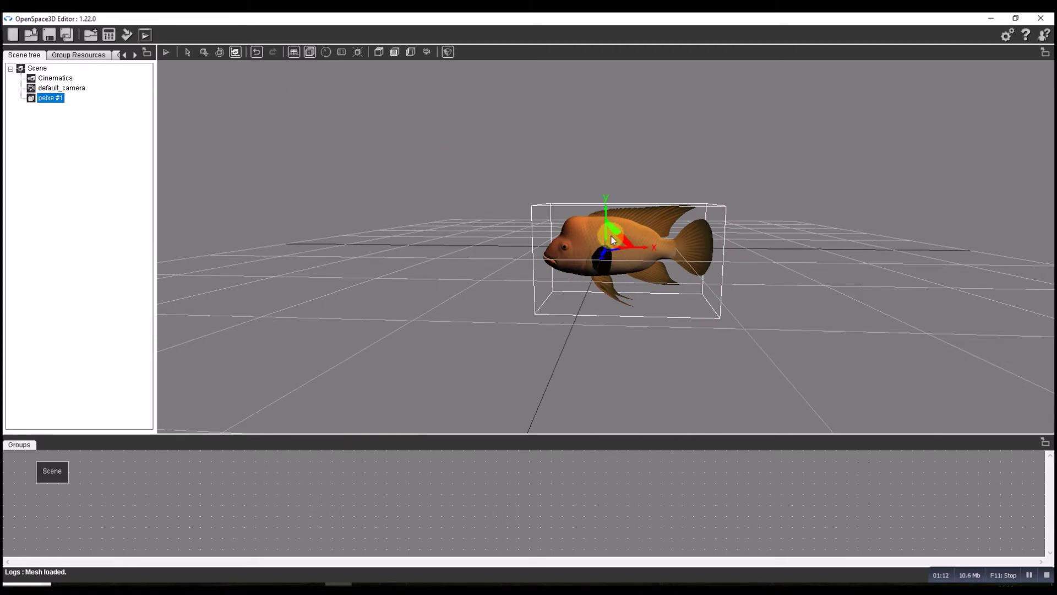
drag(759, 320, 692, 249)
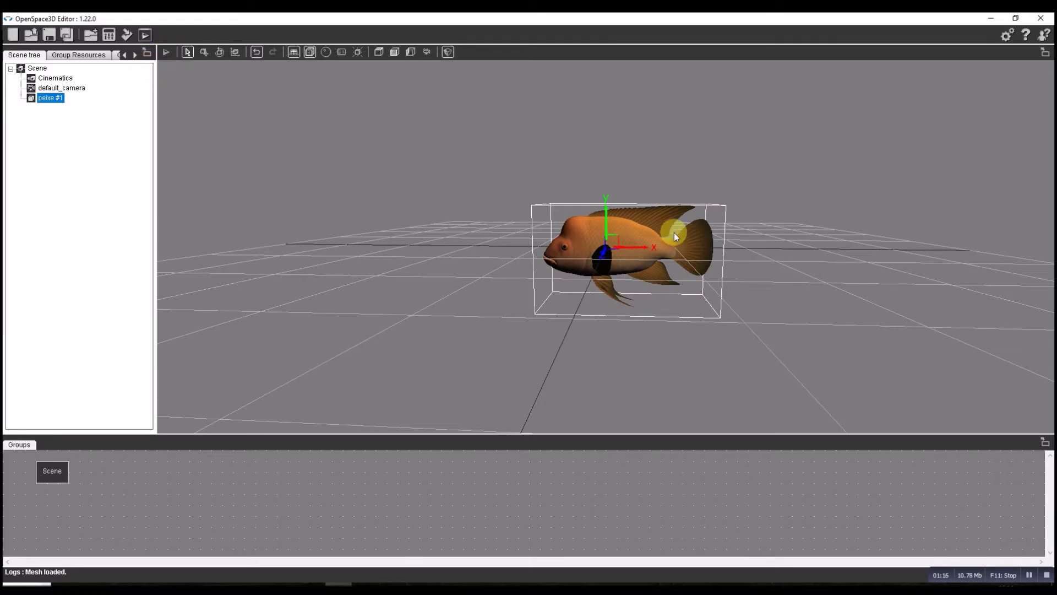
right_click(623, 233)
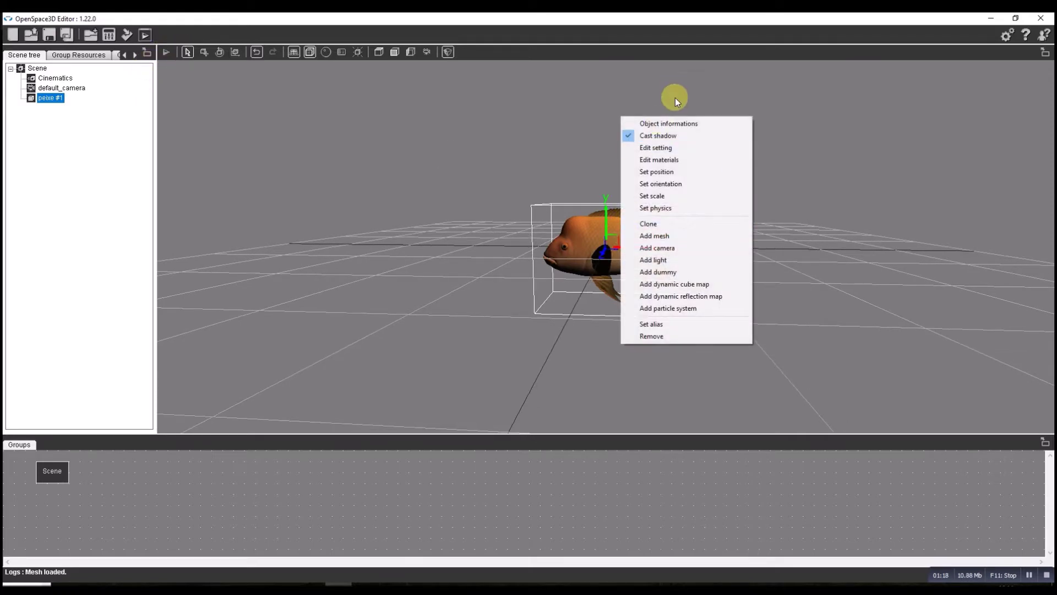
click(669, 124)
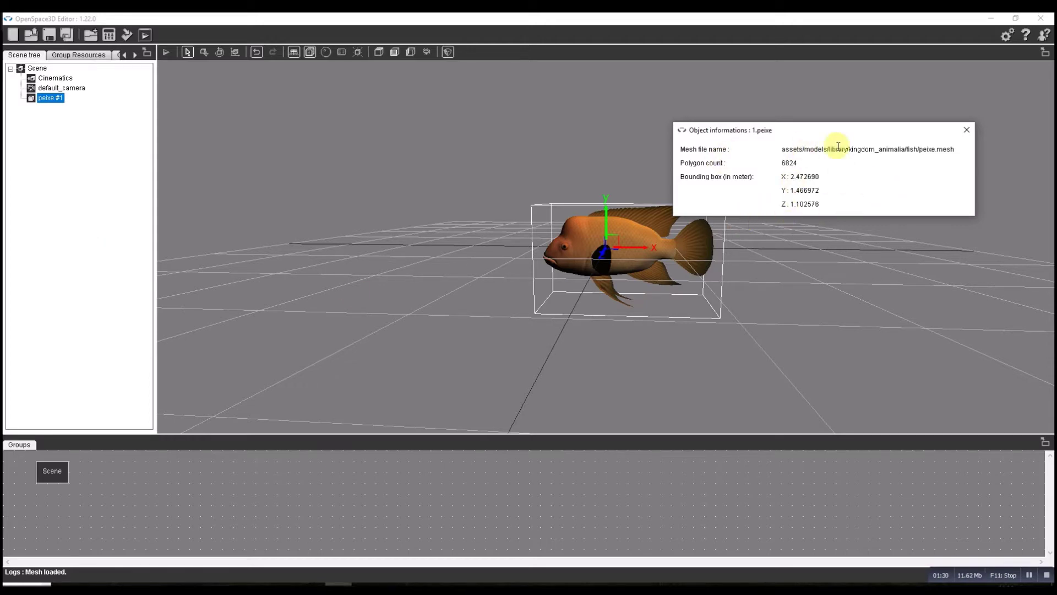
click(967, 130)
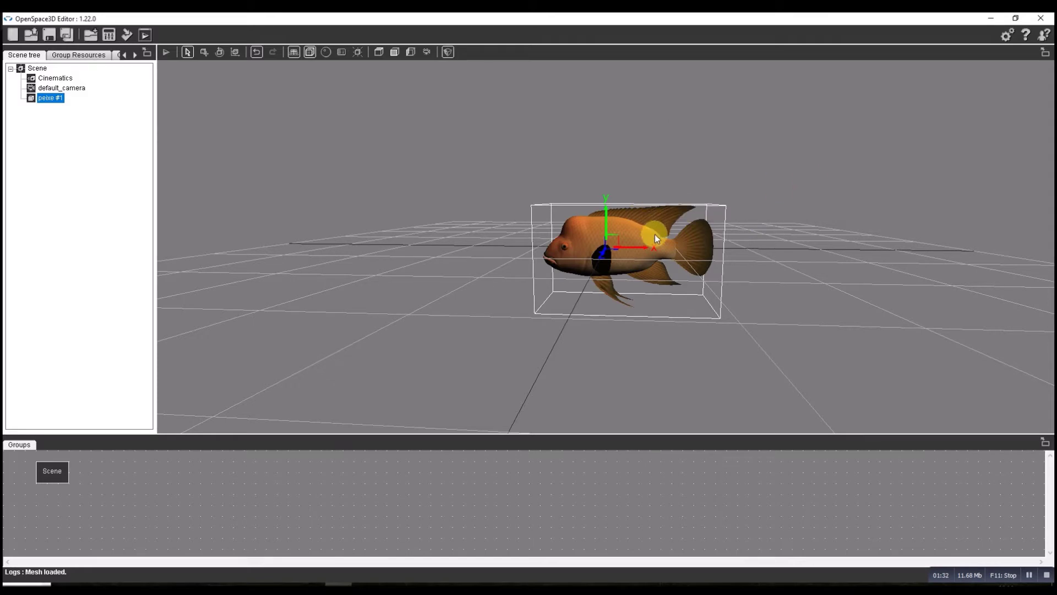
Step: Scale the fish down with the scale tool and check its reduced dimensions
click(235, 52)
drag(616, 225, 826, 339)
scroll(567, 267, up, 5)
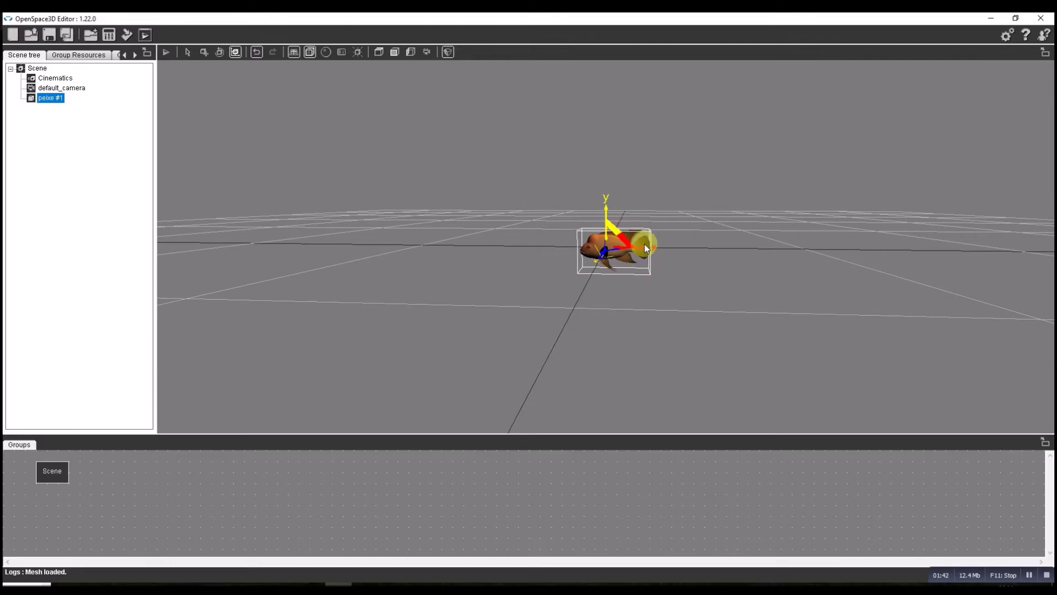
key(ctrl+z)
key(ctrl+z)
key(ctrl+y)
key(ctrl+y)
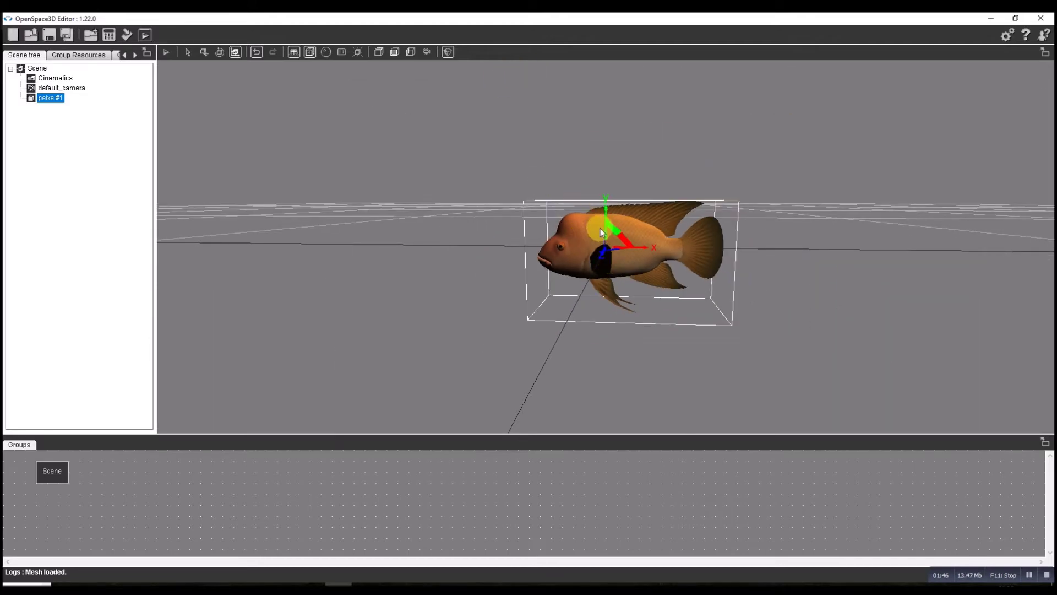
right_click(567, 220)
click(606, 126)
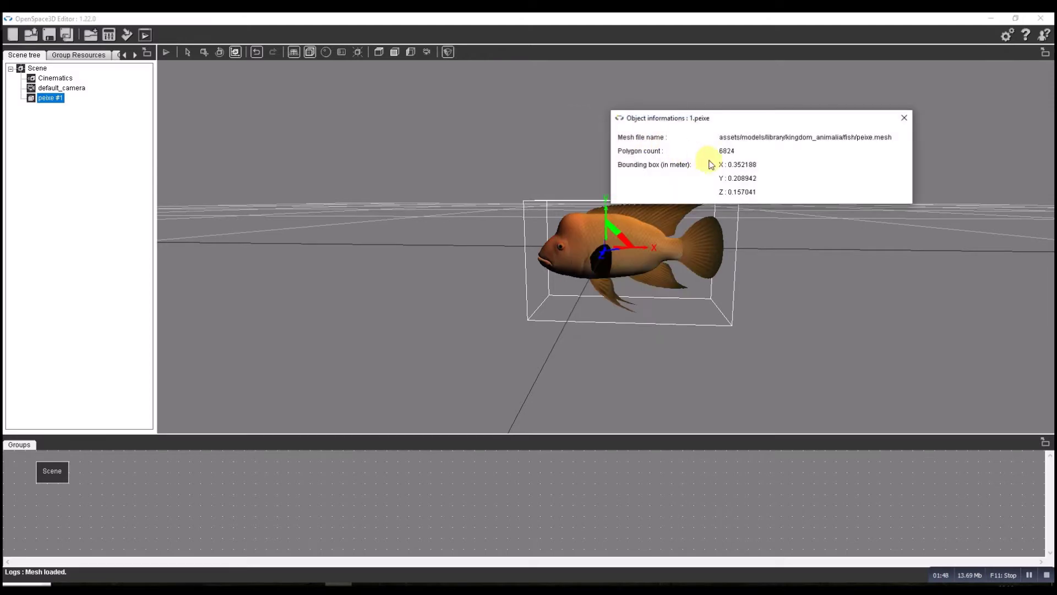
click(904, 117)
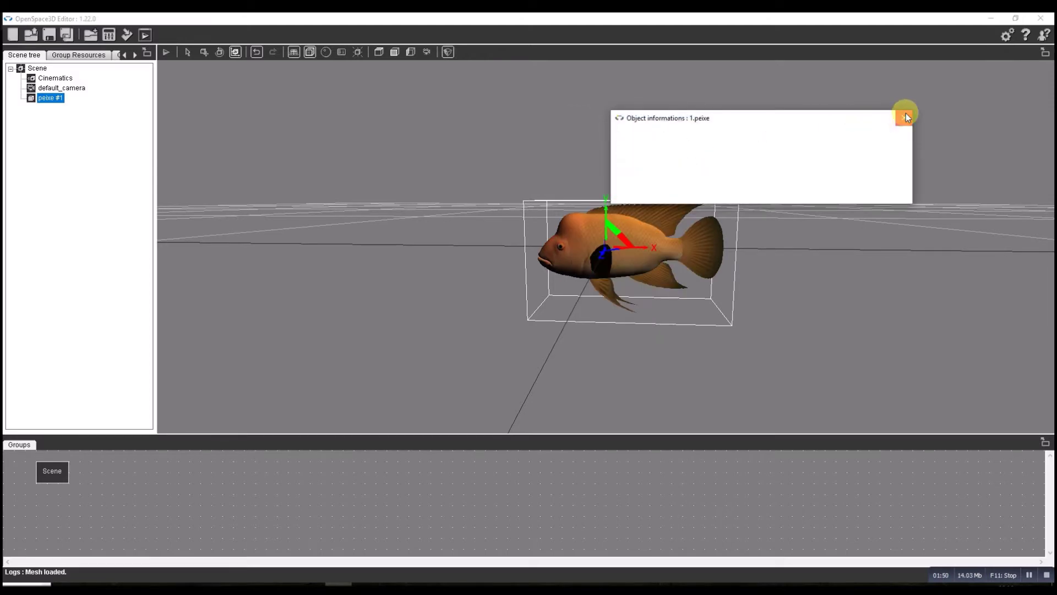
Step: Shrink the fish further to about 0.18 × 0.11 × 0.08 m and verify the size
key(ctrl+y)
key(ctrl+y)
key(ctrl+y)
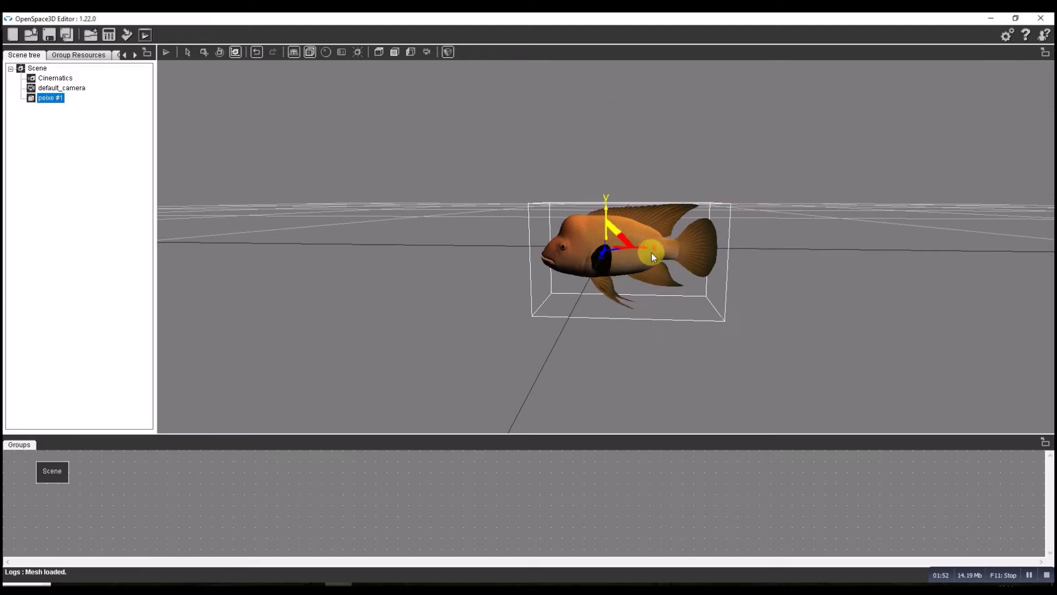
drag(606, 222, 920, 399)
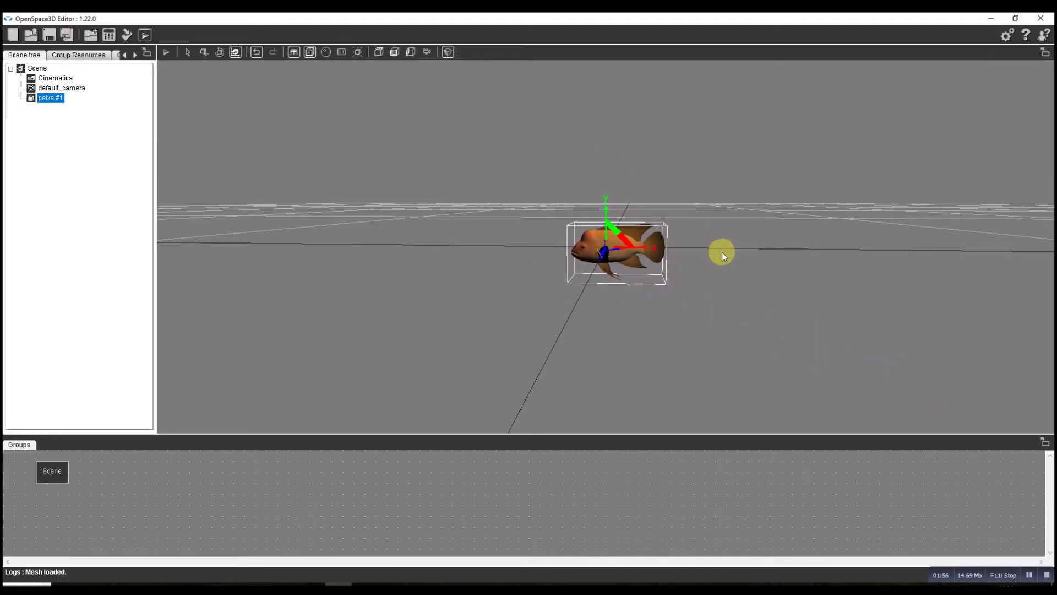
right_click(624, 229)
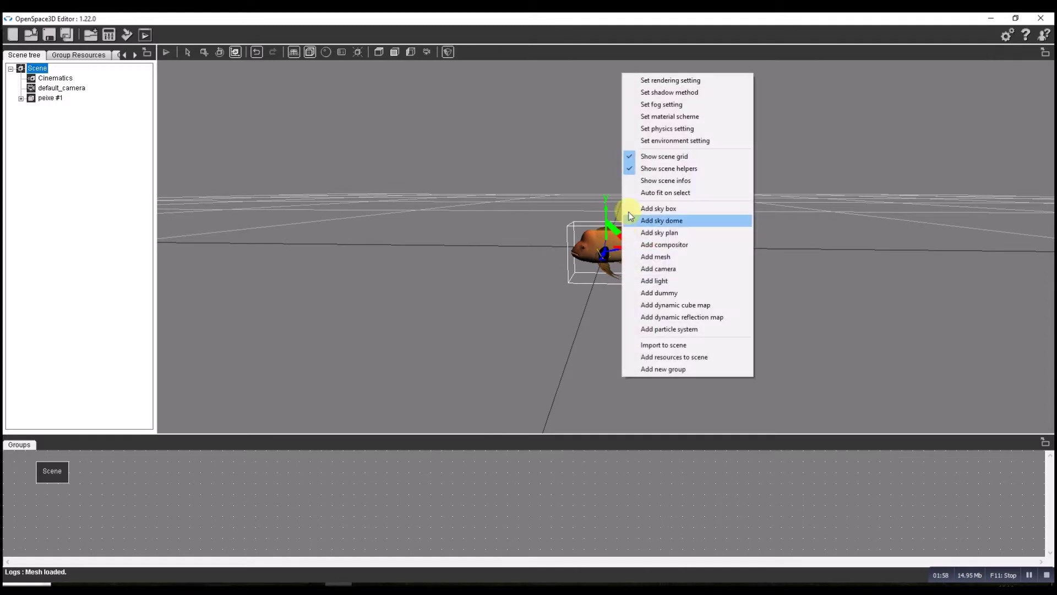
click(575, 236)
right_click(599, 233)
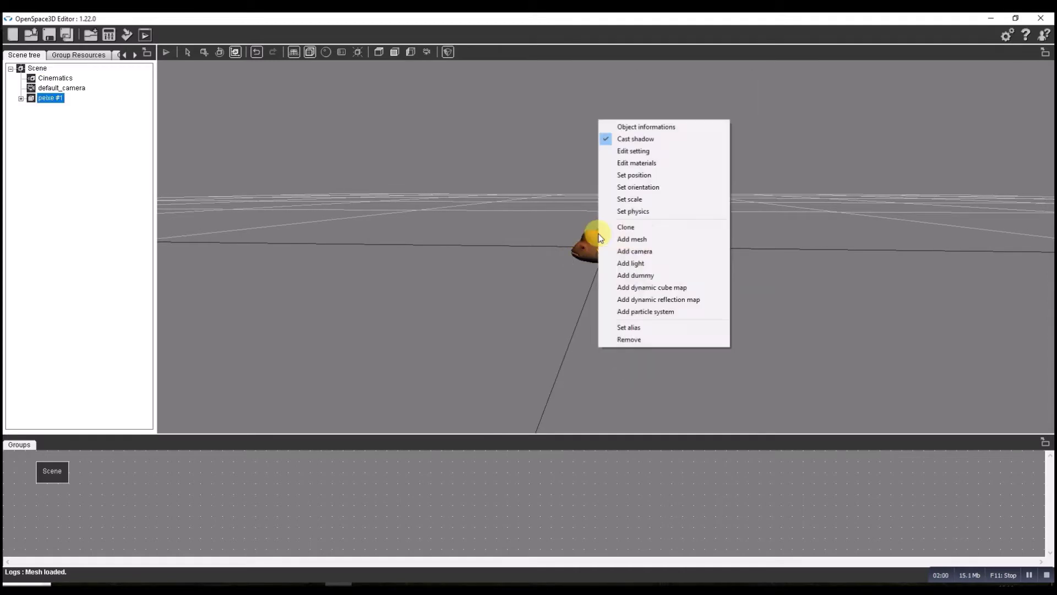
click(632, 125)
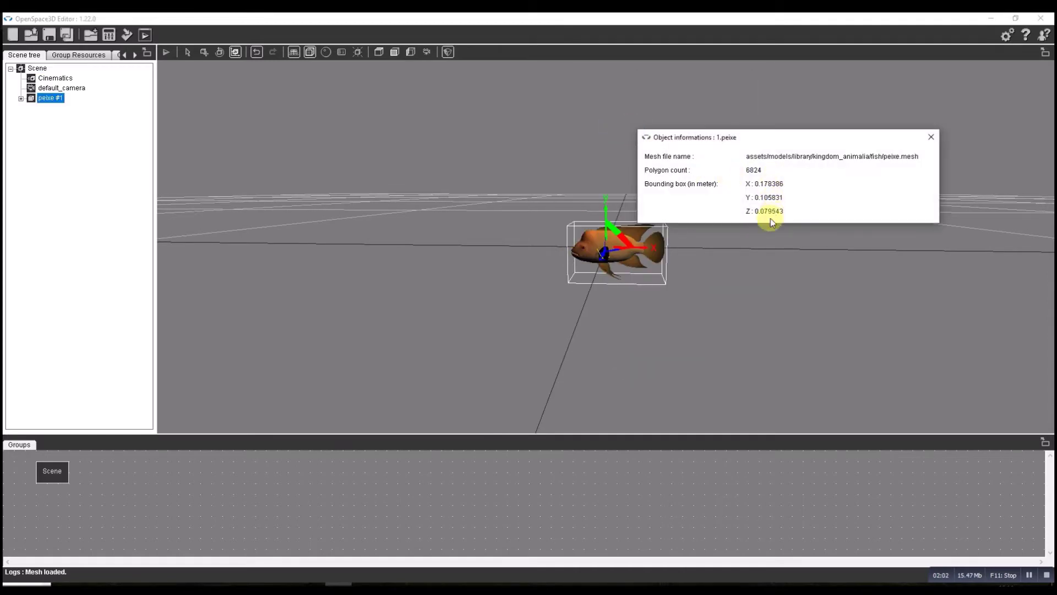
click(931, 137)
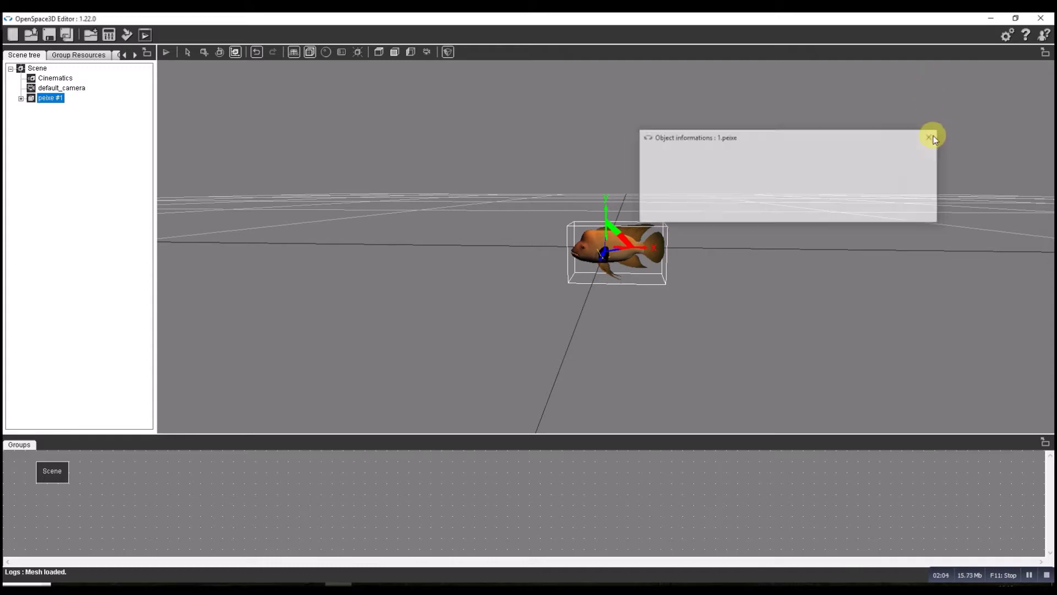
scroll(609, 263, up, 3)
middle_drag(524, 249, 526, 246)
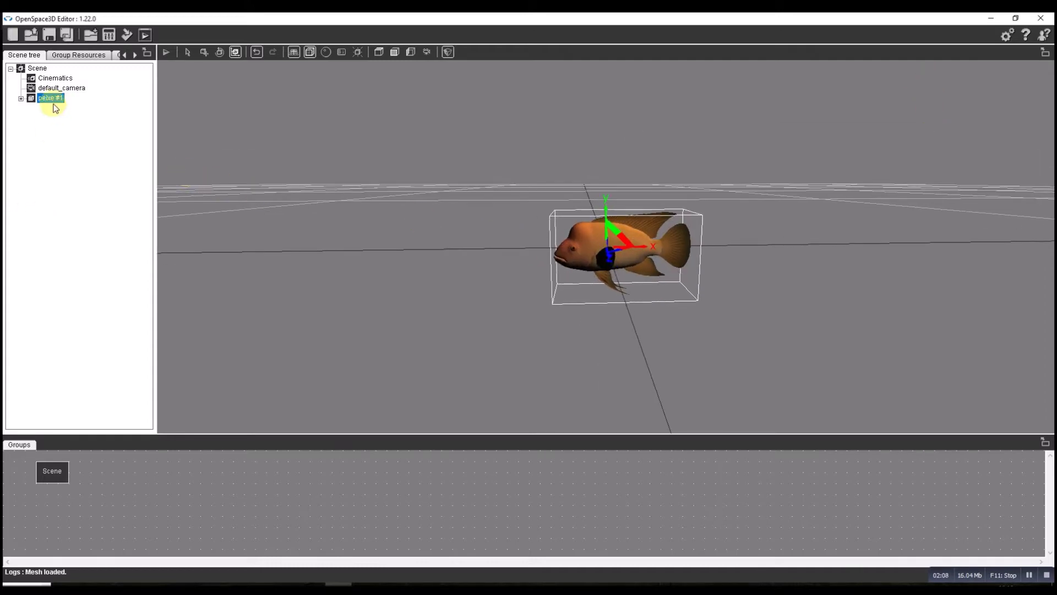
Step: Add a dummy object named dummy_ar to the scene root
click(31, 69)
right_click(31, 71)
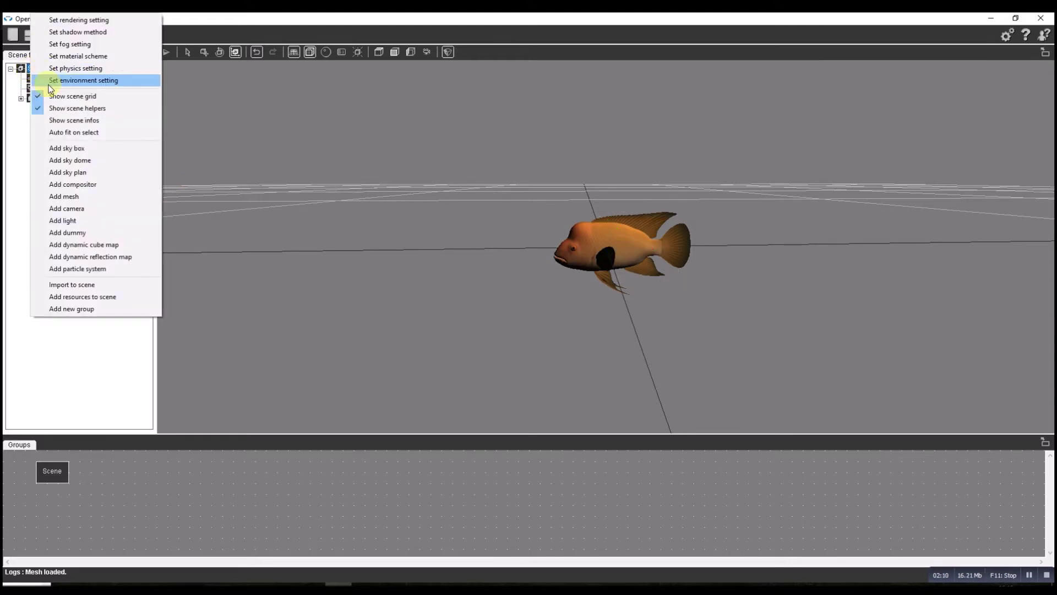
click(73, 233)
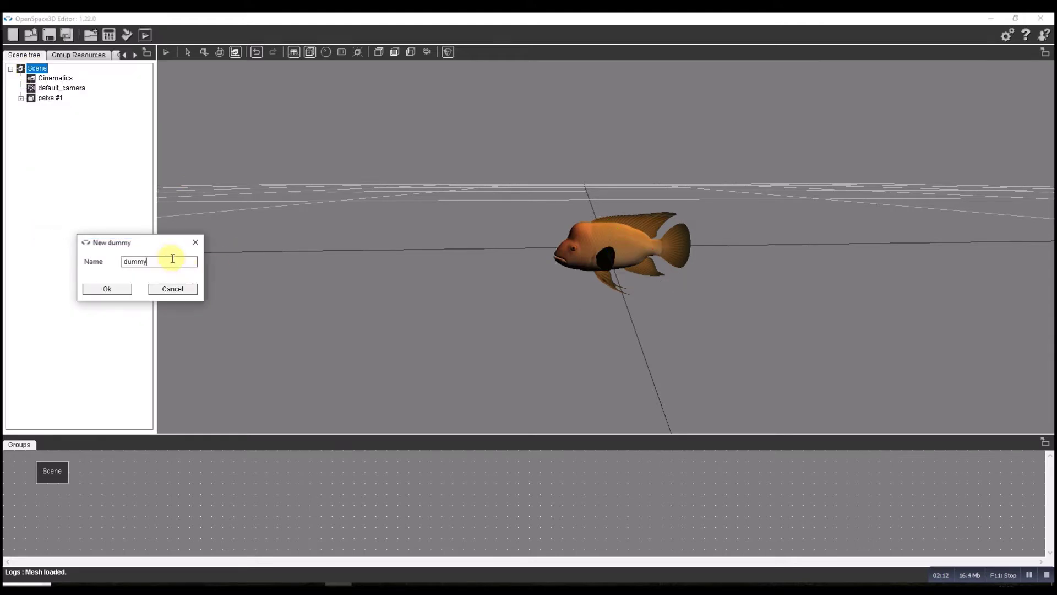
text(_ar)
click(110, 287)
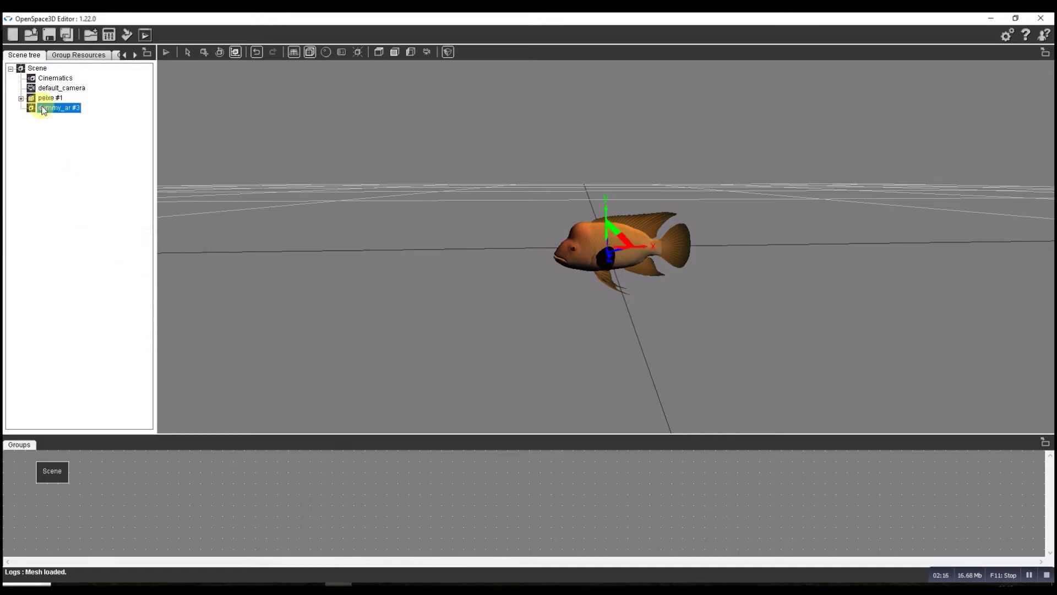
Step: Parent the fish peixe #1 under dummy_ar #3 in the Scene tree
key(Up)
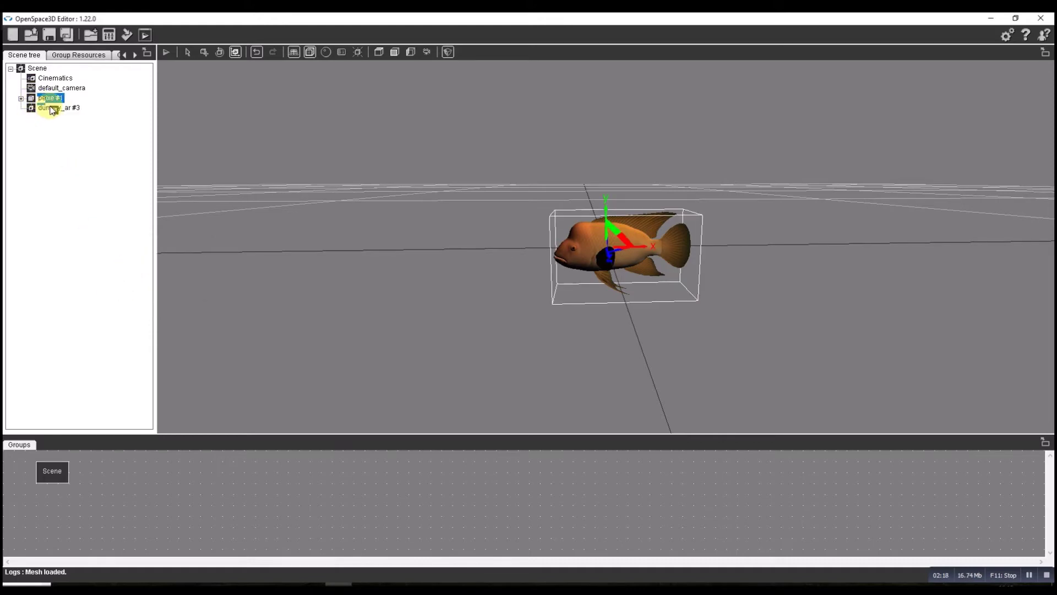
drag(53, 110, 54, 108)
click(527, 339)
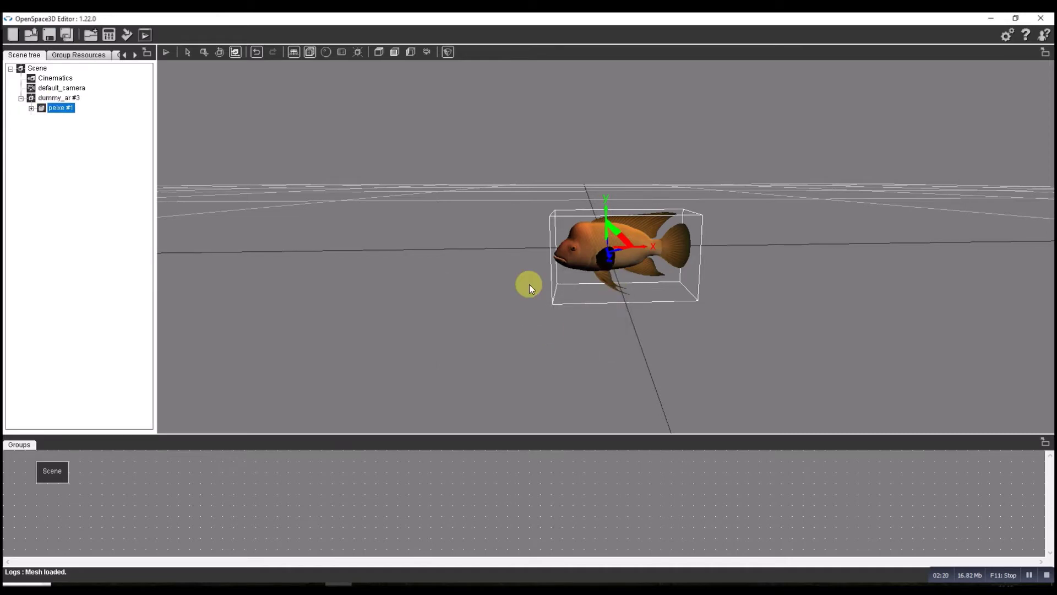
mouse_move(573, 305)
mouse_down()
mouse_move(597, 366)
mouse_move(588, 274)
mouse_move(542, 306)
mouse_move(556, 306)
mouse_up()
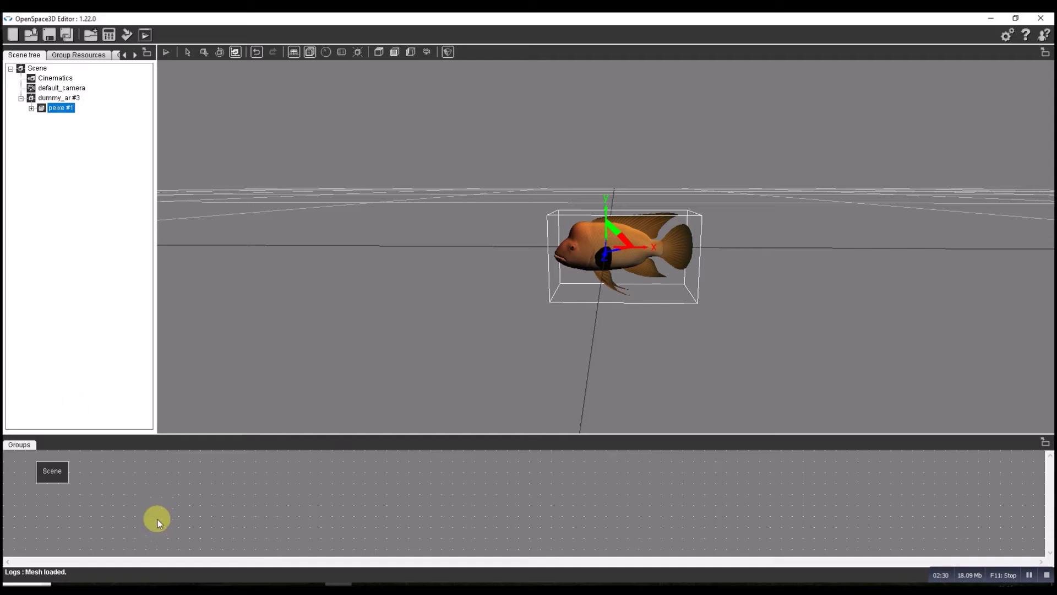
Step: Open the Scene group's graph and add an AR capture plugIT with default settings
double_click(53, 472)
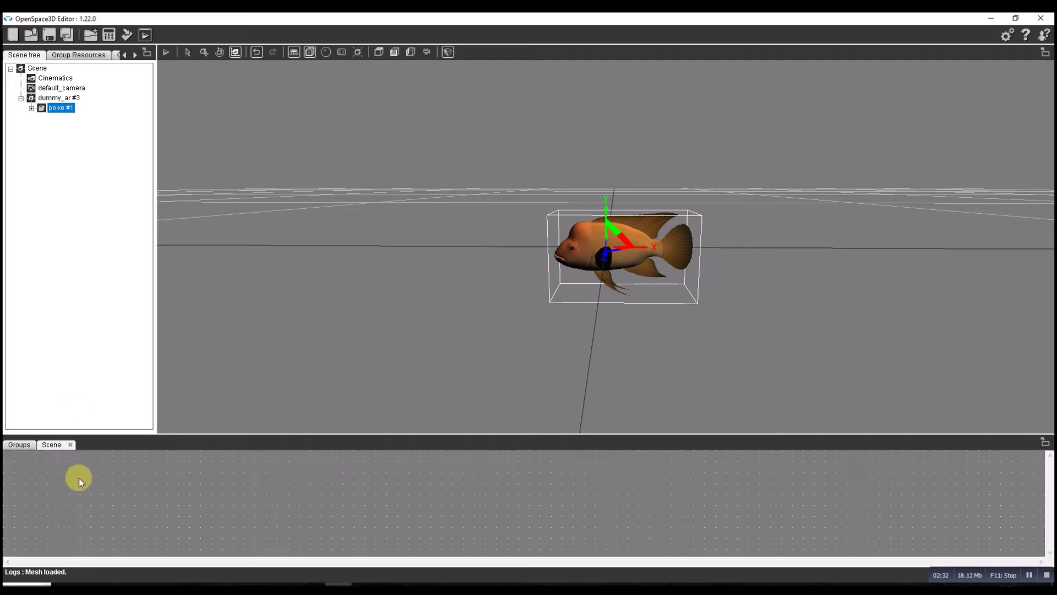
right_click(124, 487)
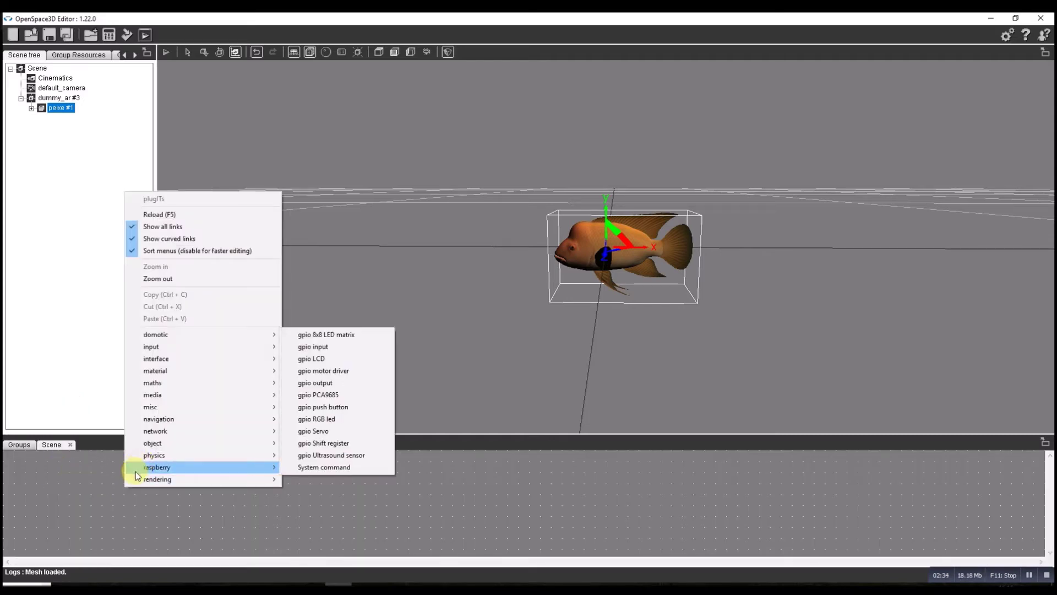
mouse_move(177, 345)
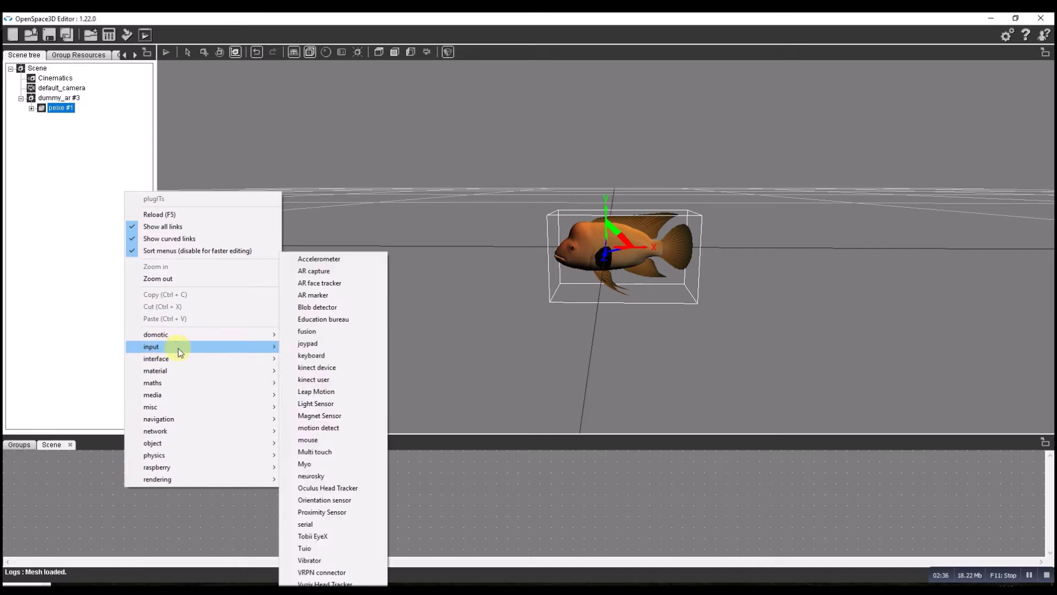
click(309, 272)
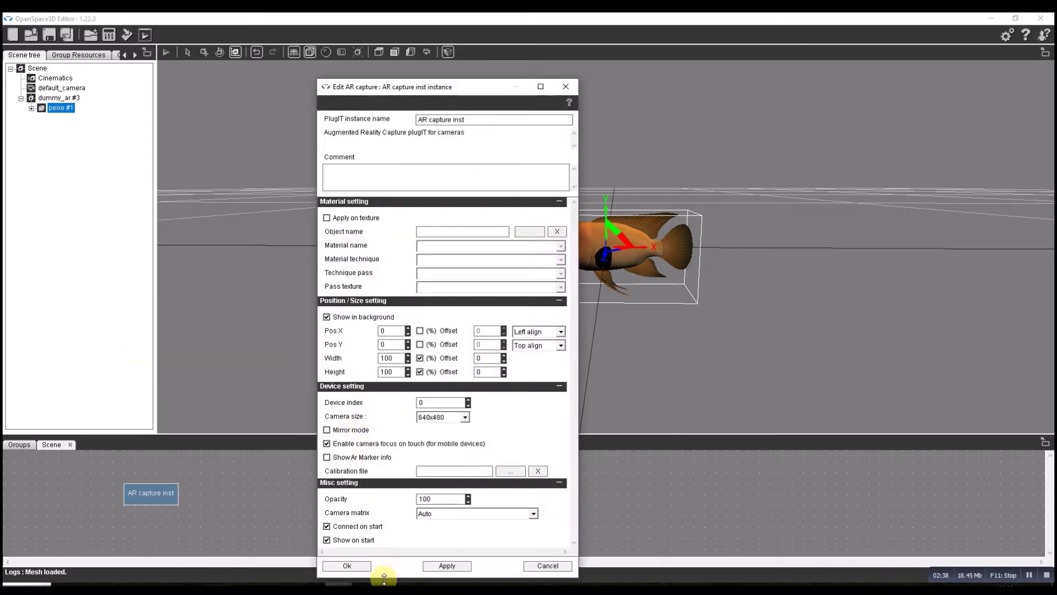
click(333, 559)
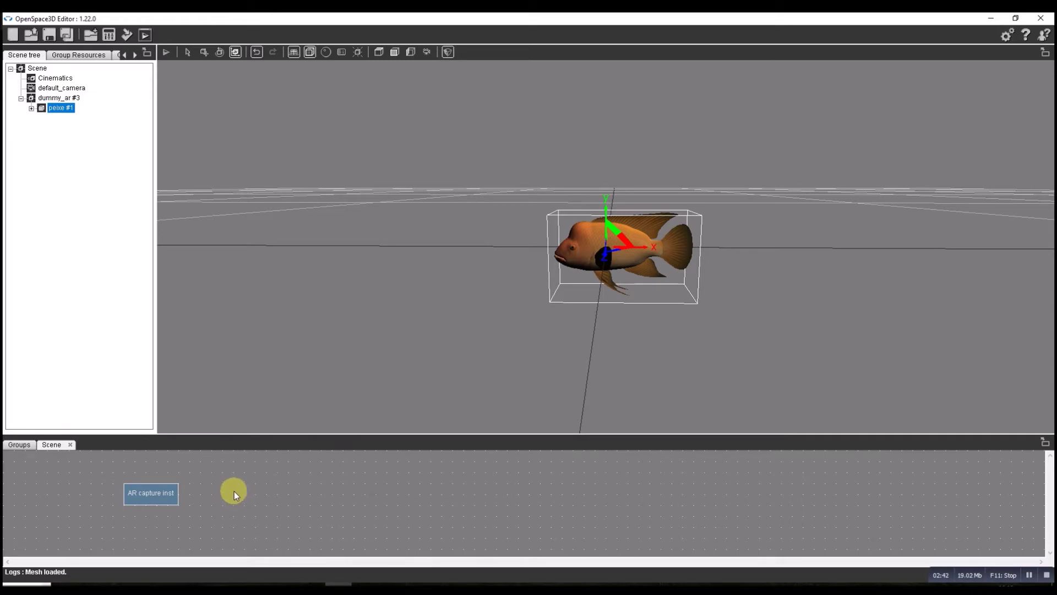
Step: Add an AR marker plugIT using OpenSpace3D/tests/skytours2.jpg as its marker picture
right_click(233, 492)
mouse_move(267, 353)
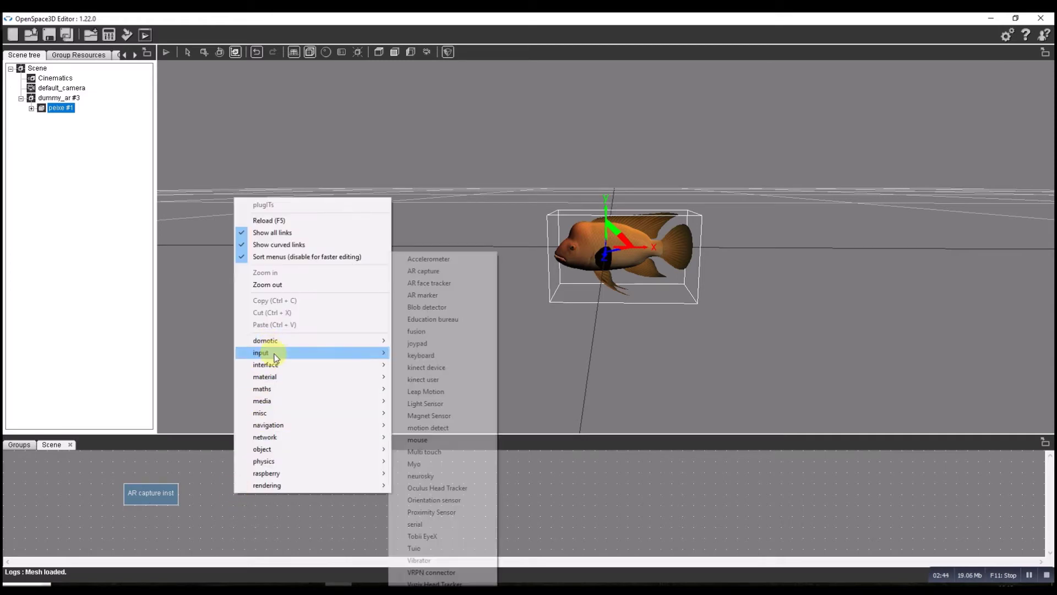
click(419, 295)
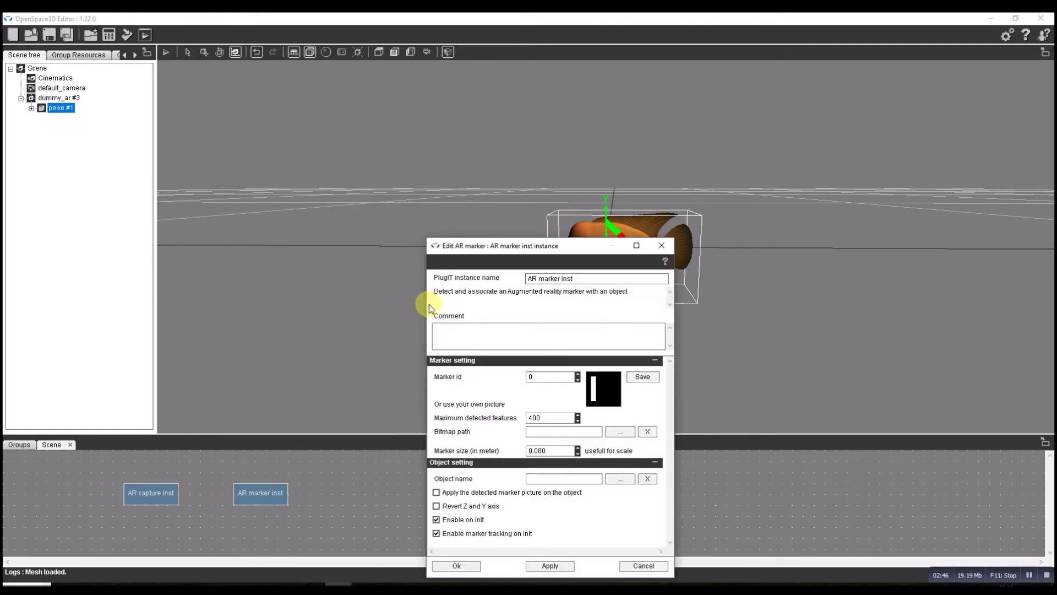
drag(516, 236, 401, 141)
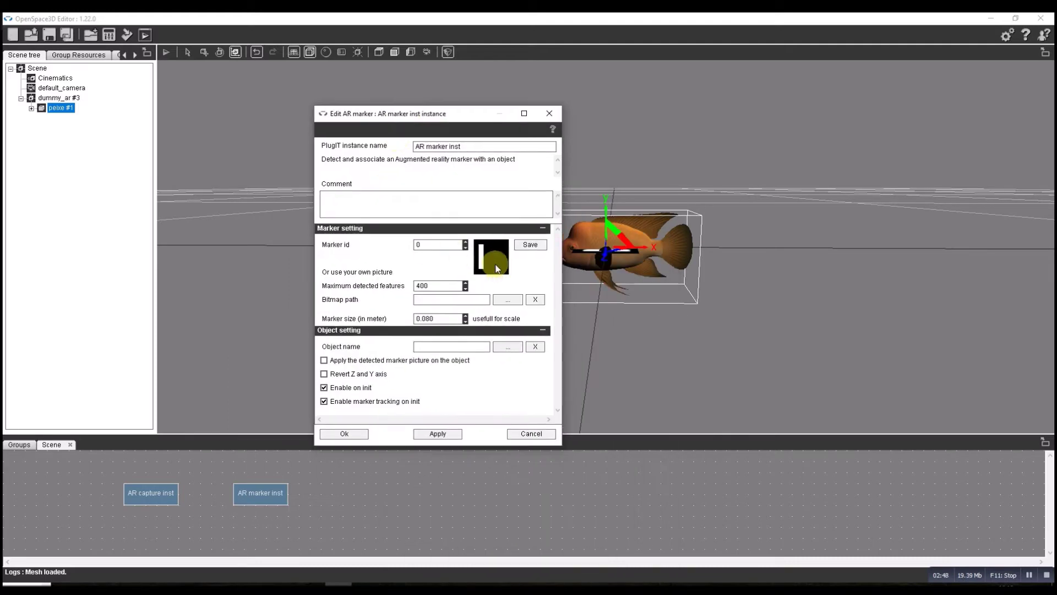
click(512, 301)
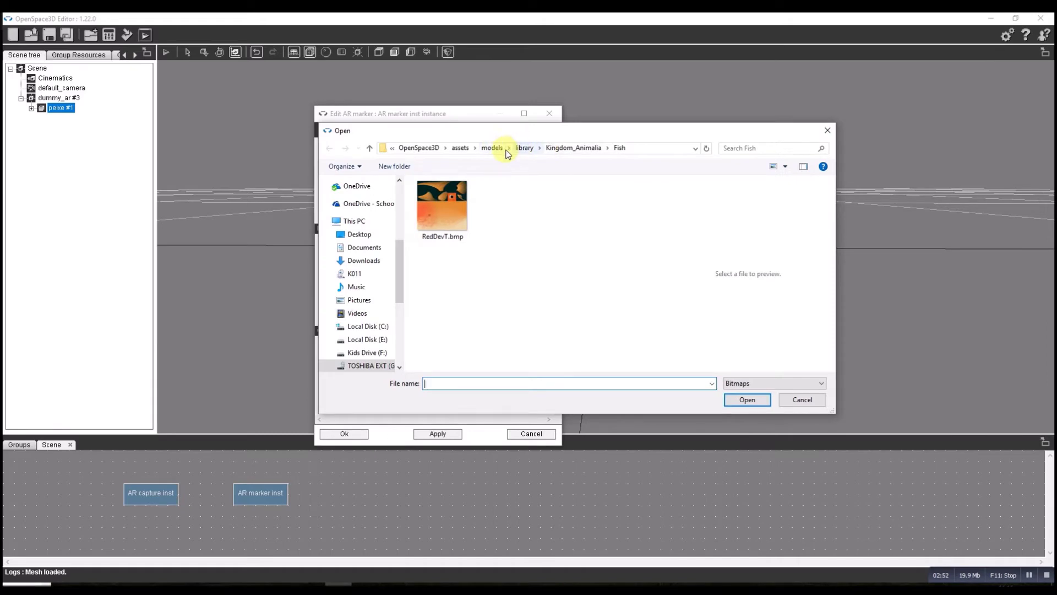
click(461, 149)
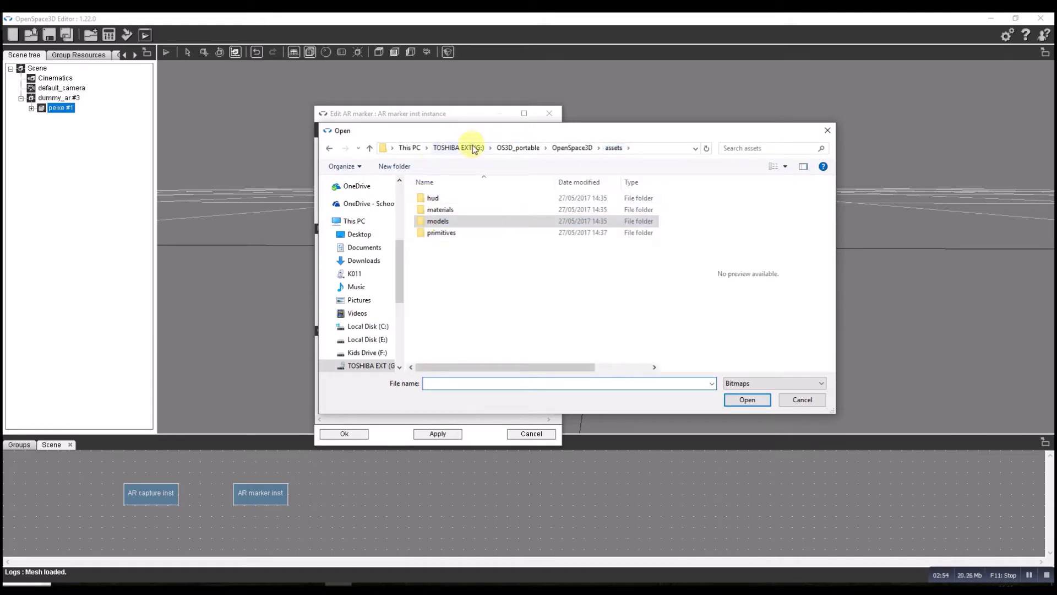
click(573, 147)
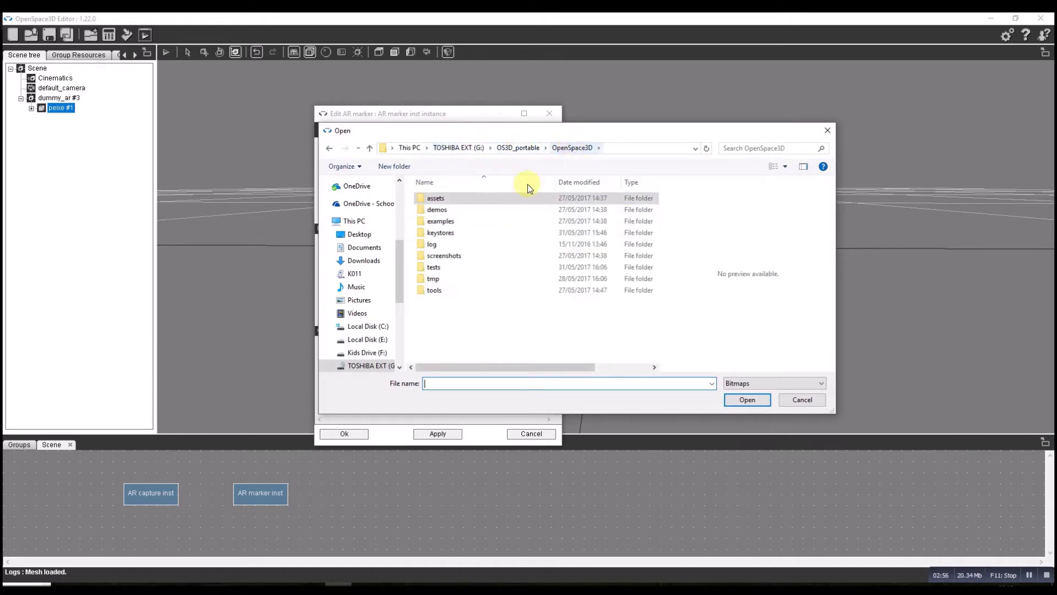
double_click(433, 267)
click(511, 209)
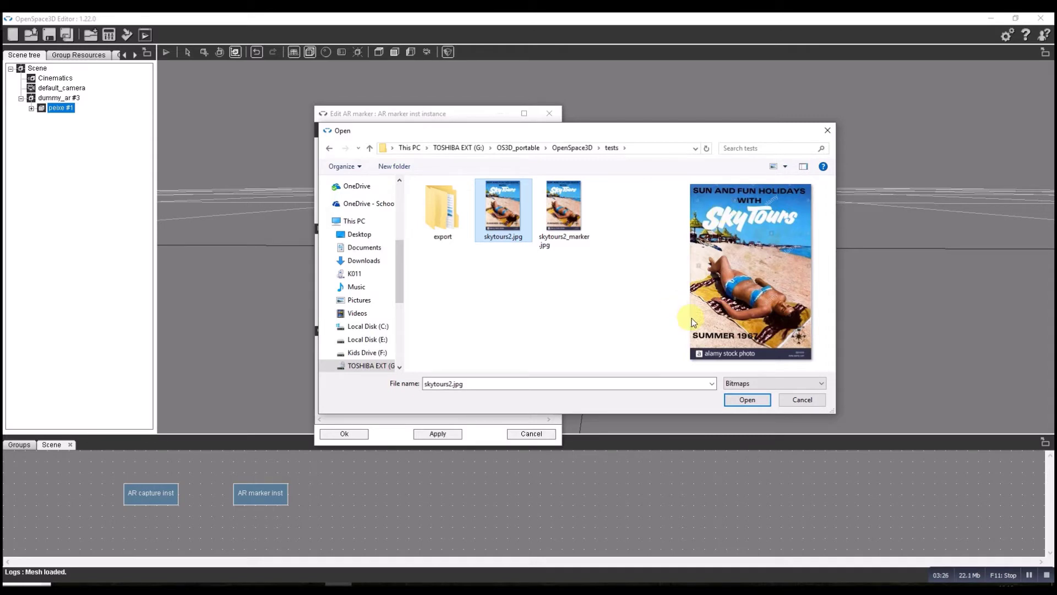
click(746, 400)
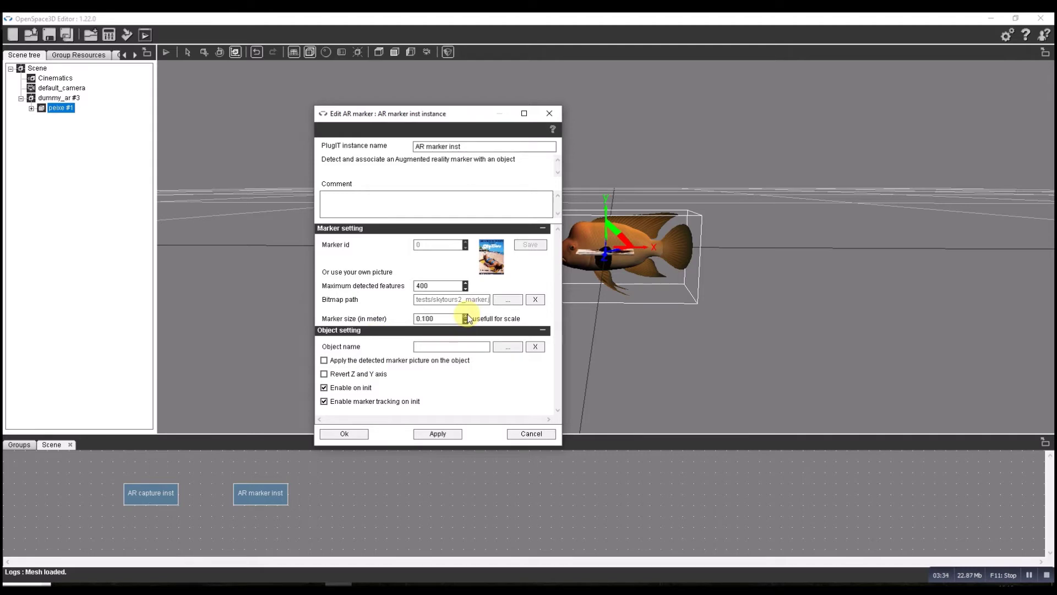
Step: Set the AR marker size to 0.230 m, link it to dummy_ar #3, and reopen its settings
drag(466, 316, 466, 318)
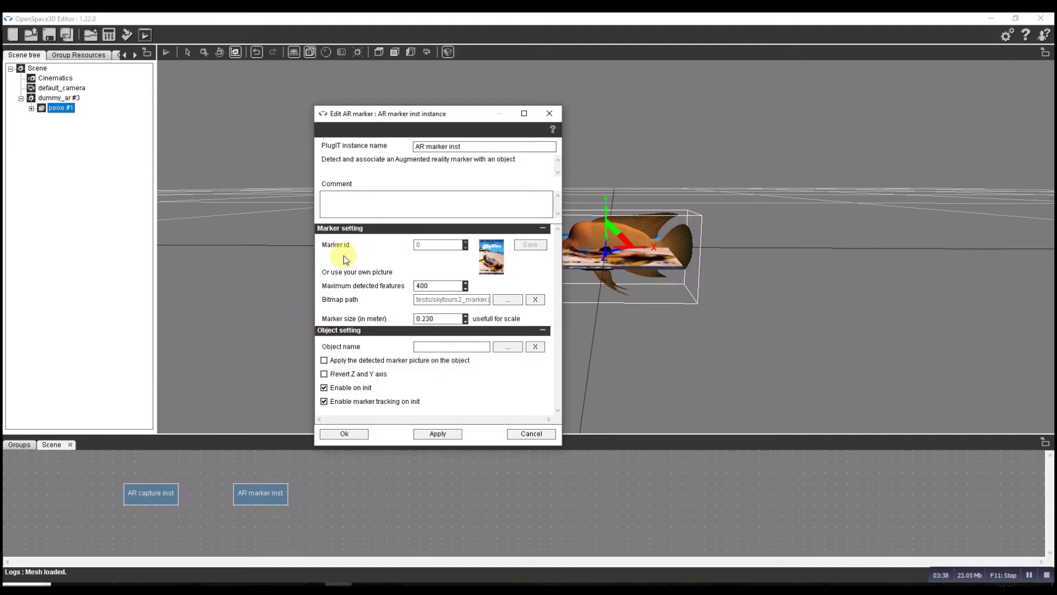
click(508, 348)
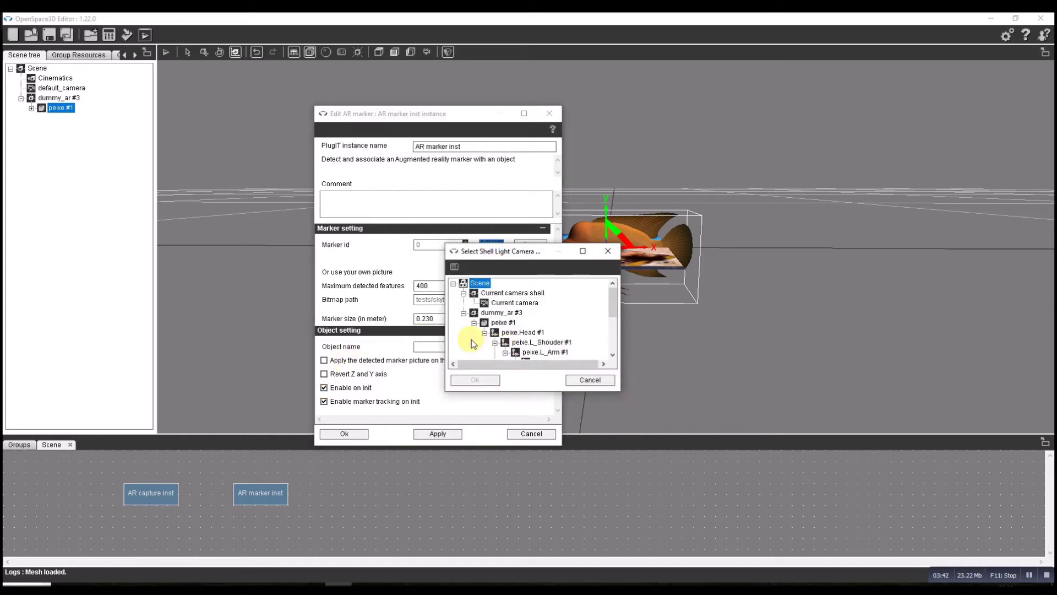
click(488, 312)
click(495, 380)
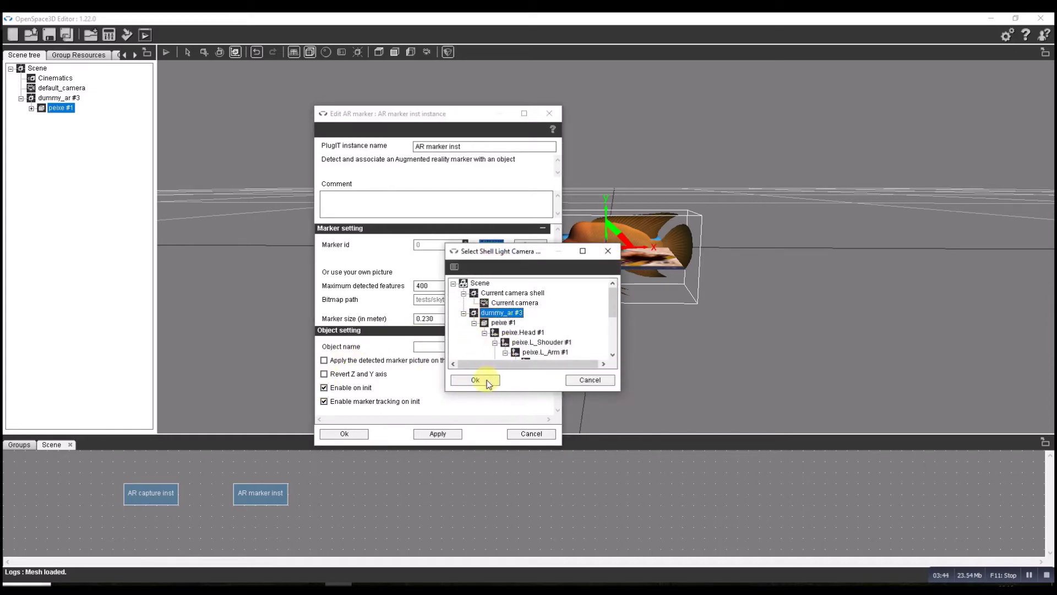
click(363, 432)
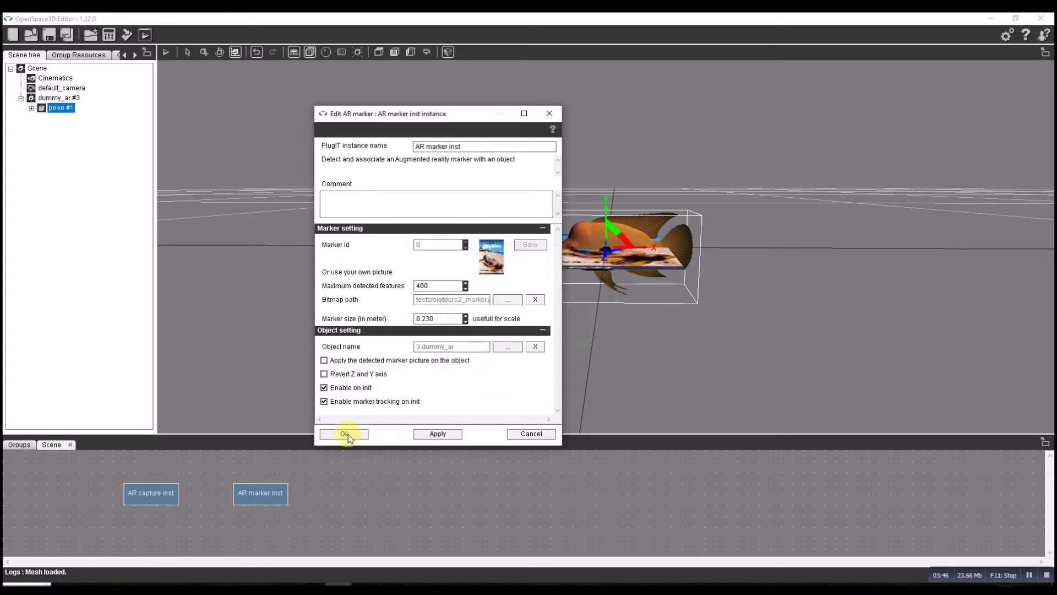
click(278, 491)
click(255, 497)
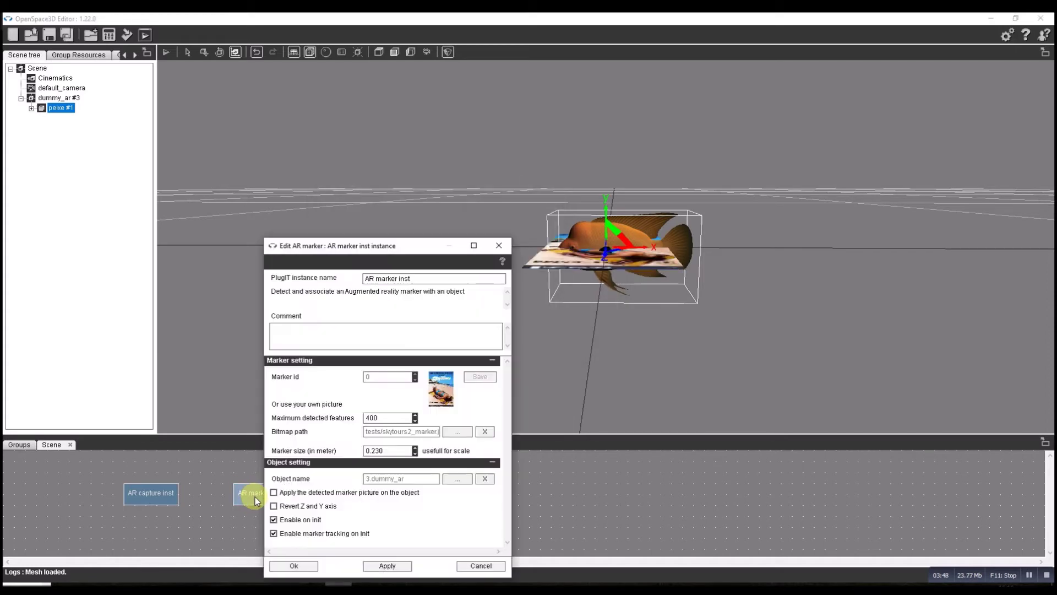
mouse_move(699, 337)
mouse_down()
mouse_move(699, 364)
mouse_move(726, 368)
mouse_move(725, 387)
mouse_move(673, 407)
mouse_move(702, 399)
mouse_move(708, 416)
mouse_move(701, 351)
mouse_move(695, 399)
mouse_up()
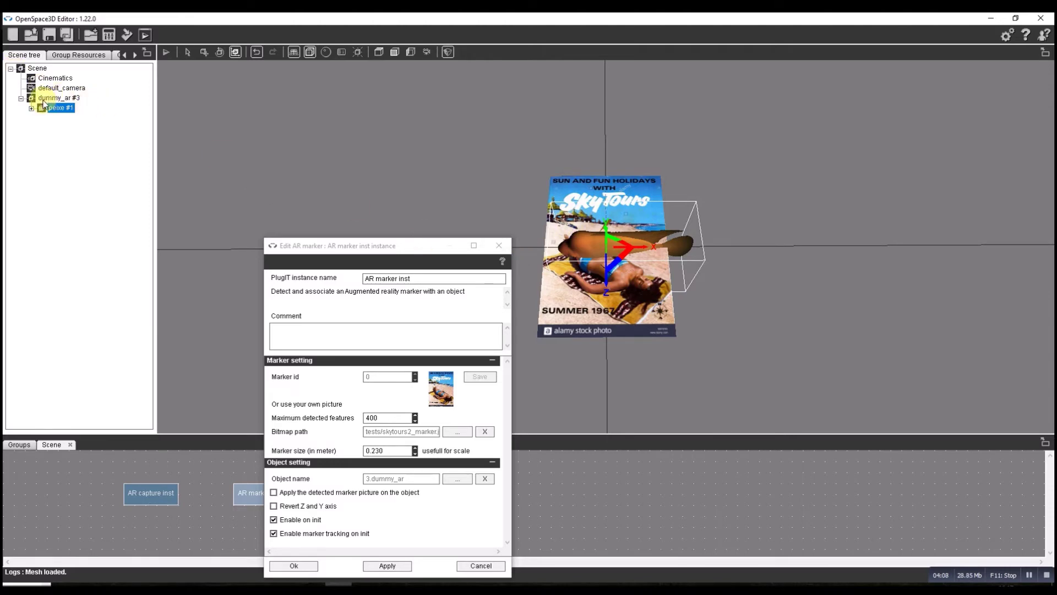
Step: Rotate peixe #1 under dummy_ar #3 to line up with the poster, then close the marker settings
click(20, 99)
click(20, 99)
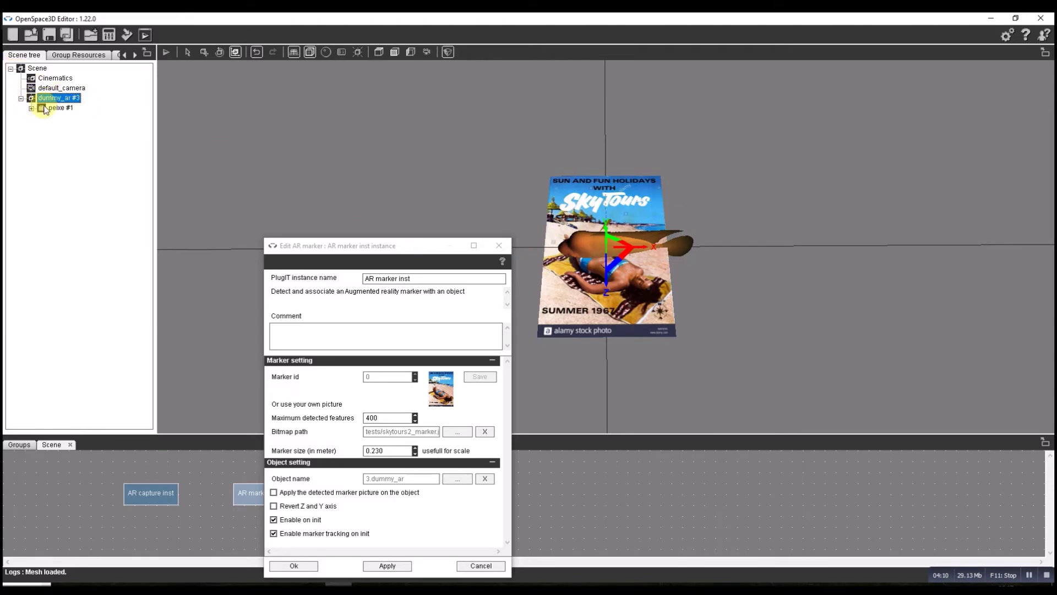
click(39, 108)
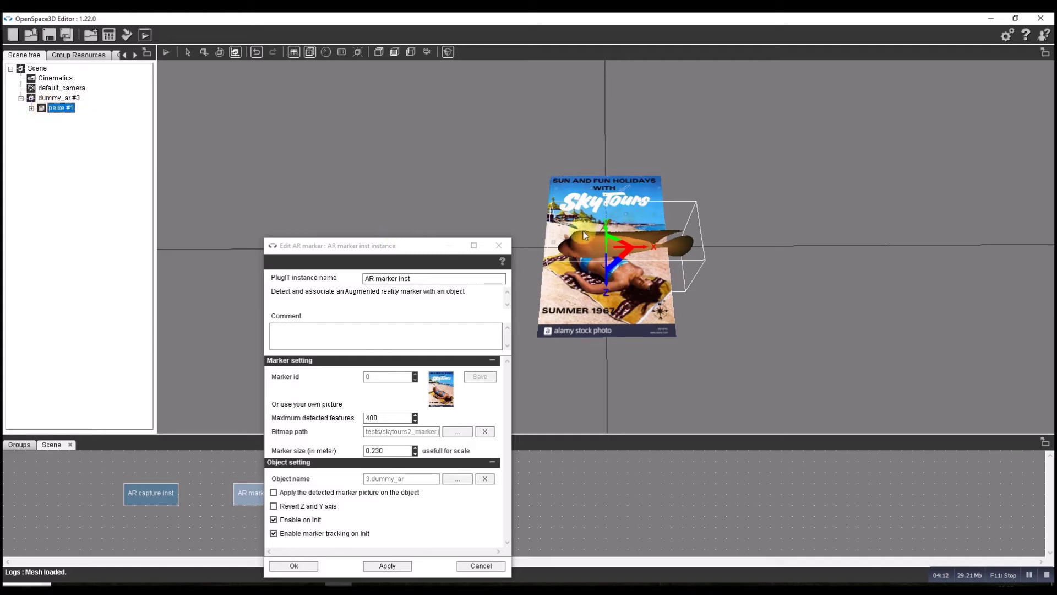
click(219, 52)
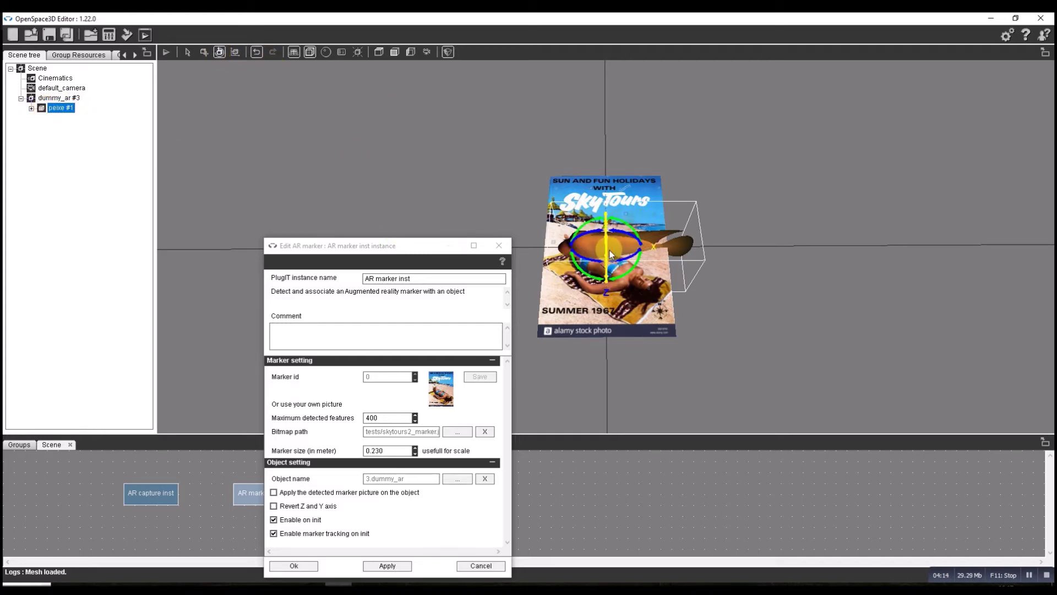
mouse_move(606, 249)
mouse_down()
mouse_move(609, 207)
mouse_move(581, 240)
mouse_move(633, 240)
mouse_move(589, 247)
mouse_move(605, 239)
mouse_up()
drag(837, 127, 793, 227)
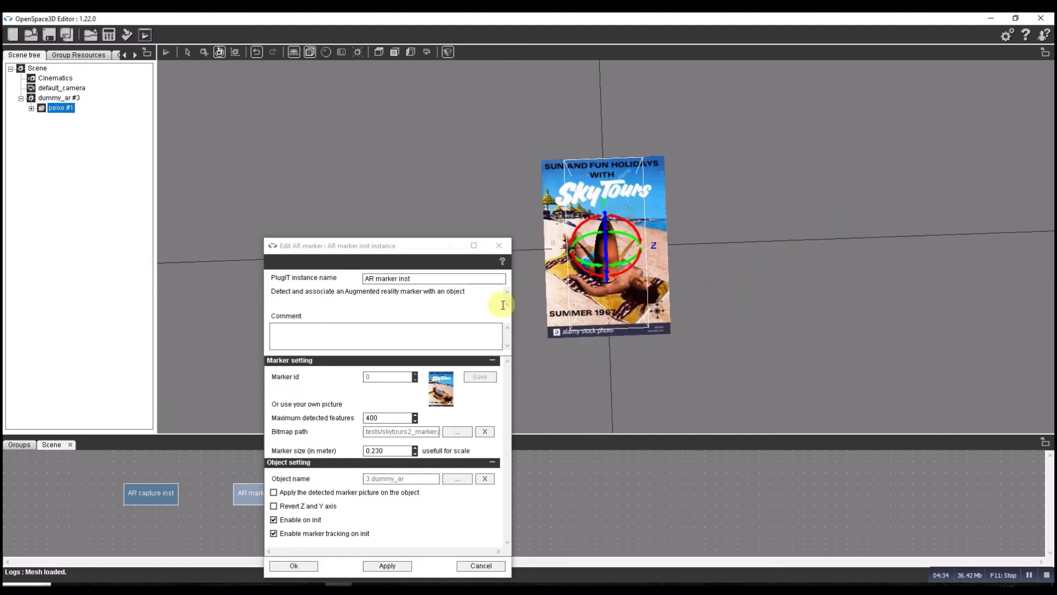
click(186, 52)
drag(436, 160, 722, 265)
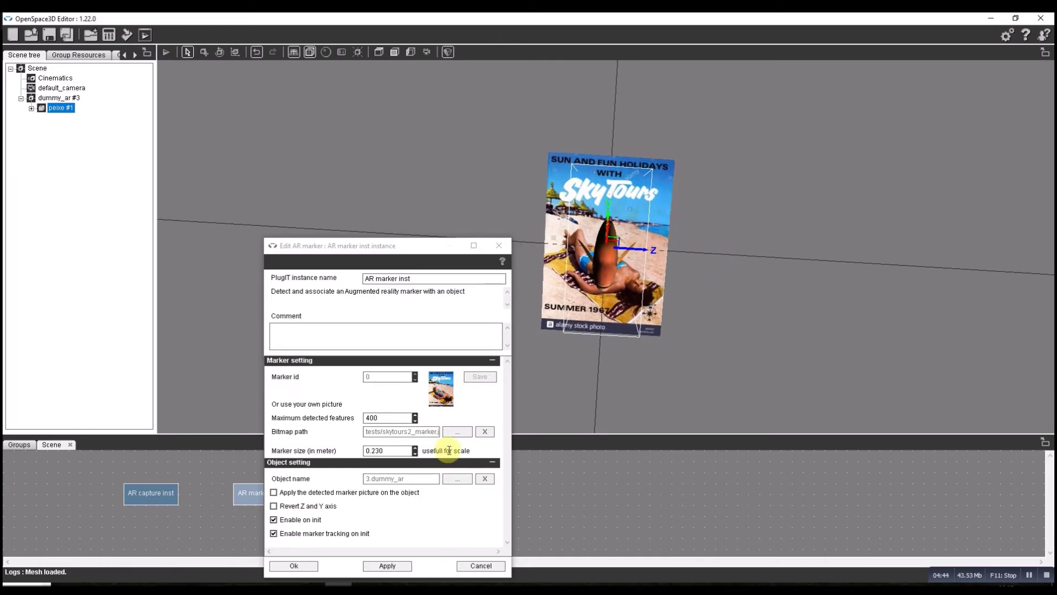
mouse_move(646, 372)
mouse_down()
mouse_move(653, 367)
mouse_move(647, 382)
mouse_up()
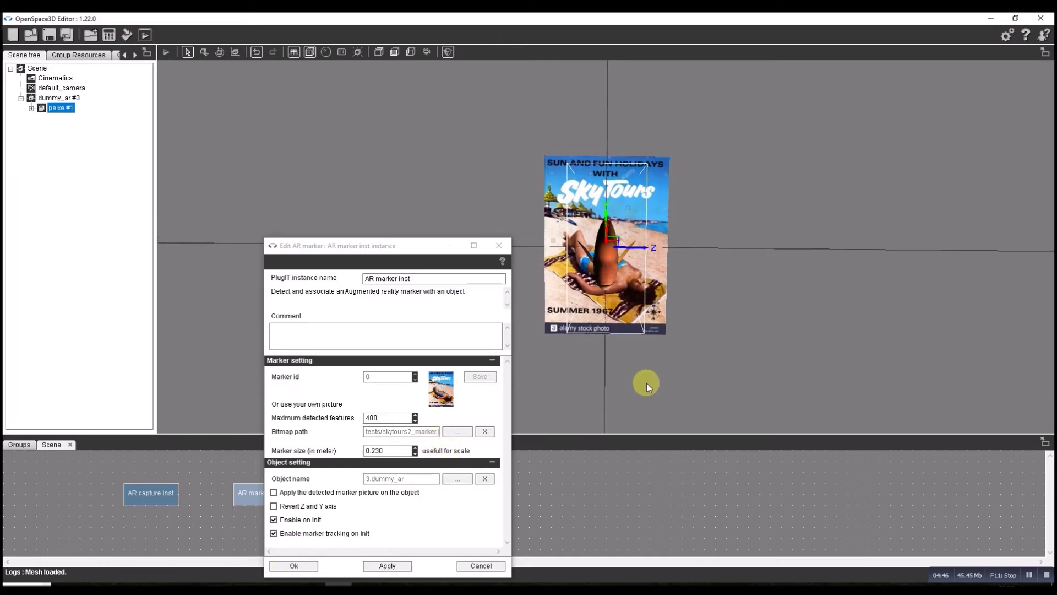
click(306, 565)
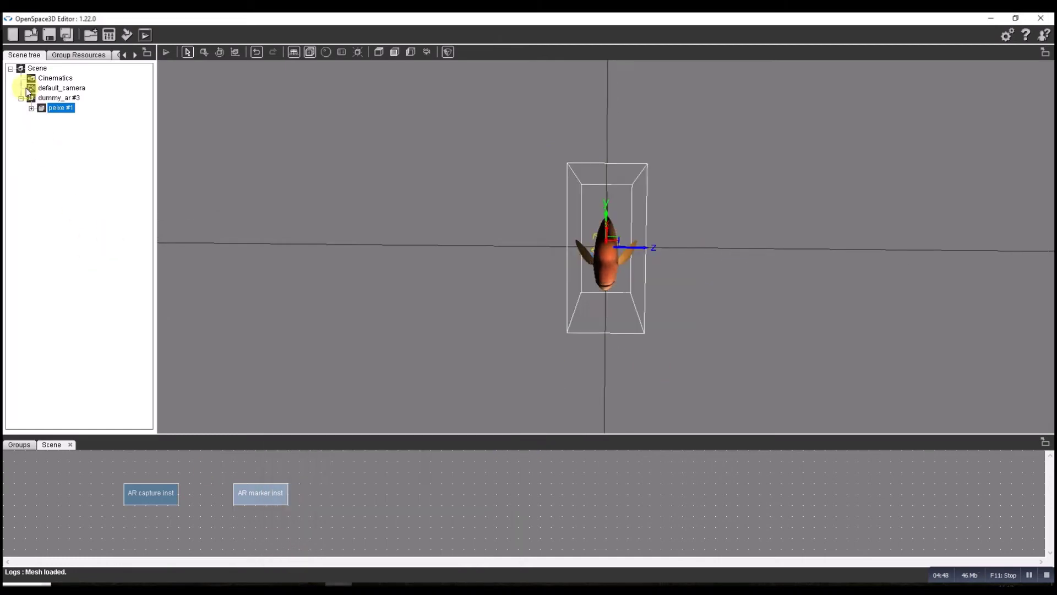
Step: Expand peixe #1 in the Scene tree to reveal its head and skeleton parts
click(31, 108)
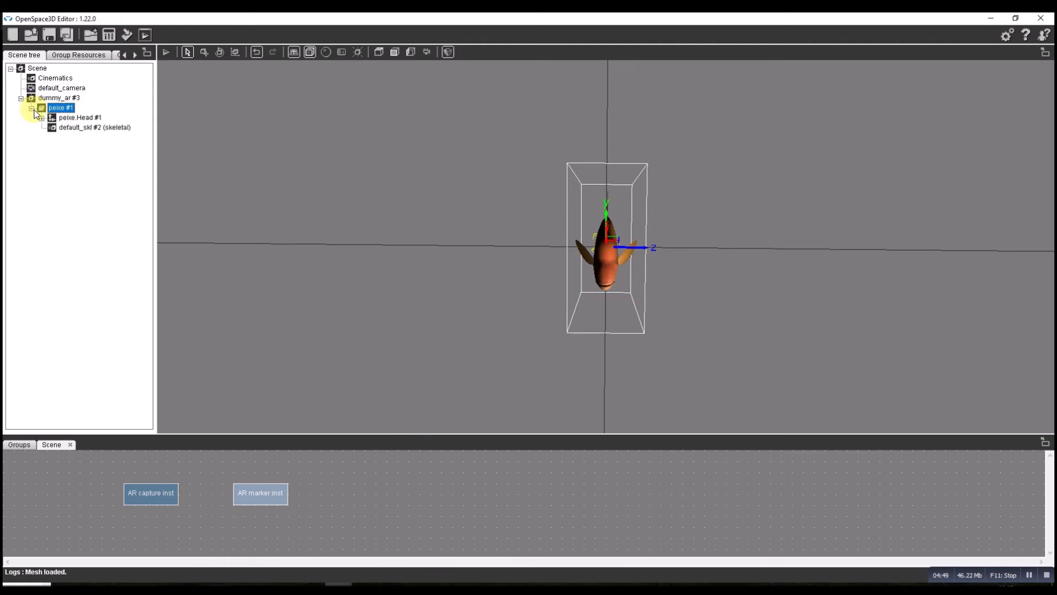
click(66, 129)
right_click(67, 129)
click(92, 122)
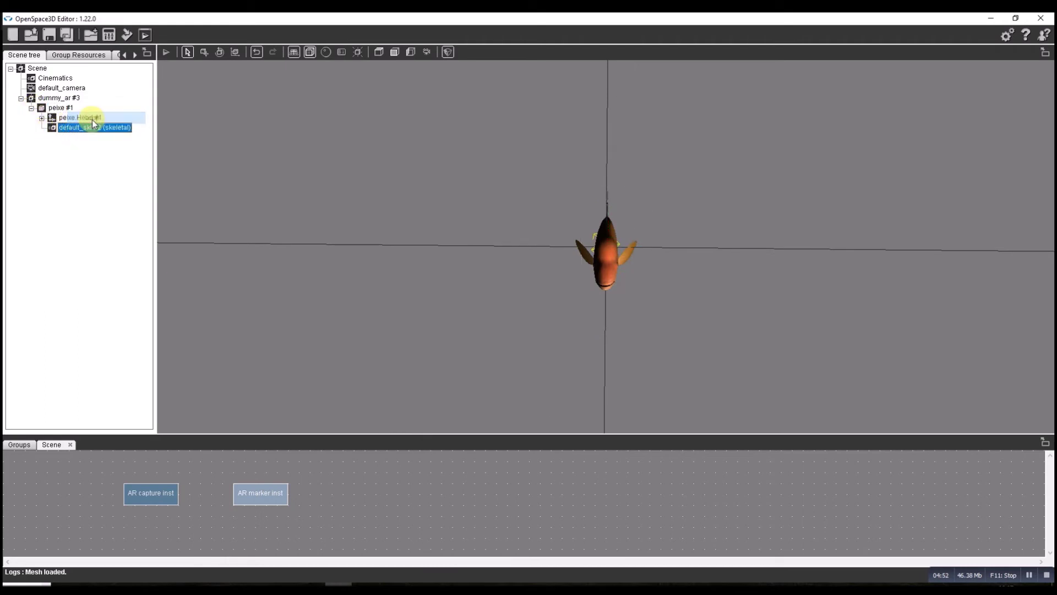
Step: Review and confirm the AR marker inst settings
double_click(269, 495)
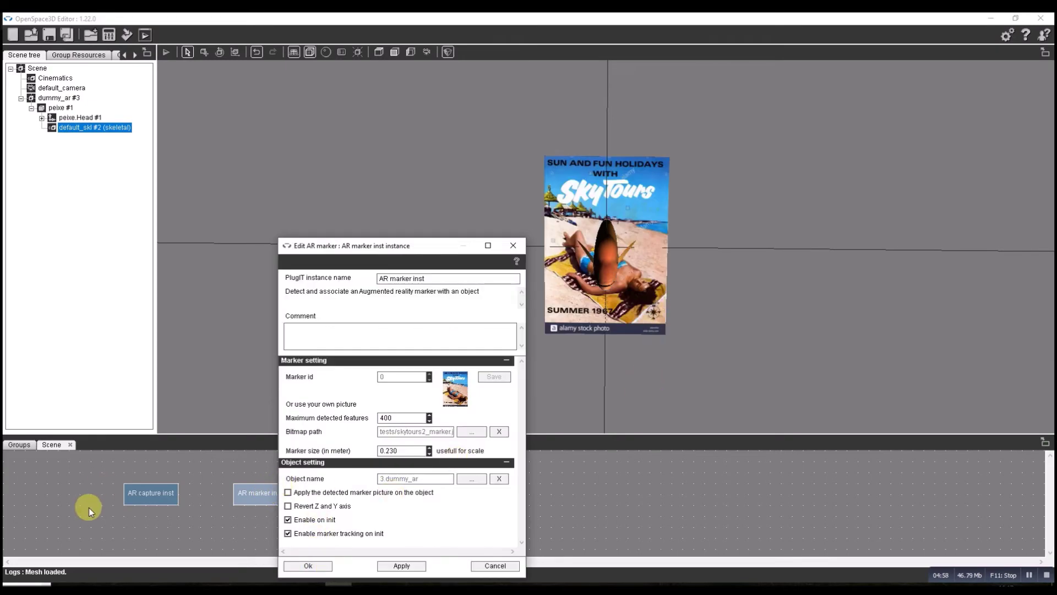
click(309, 566)
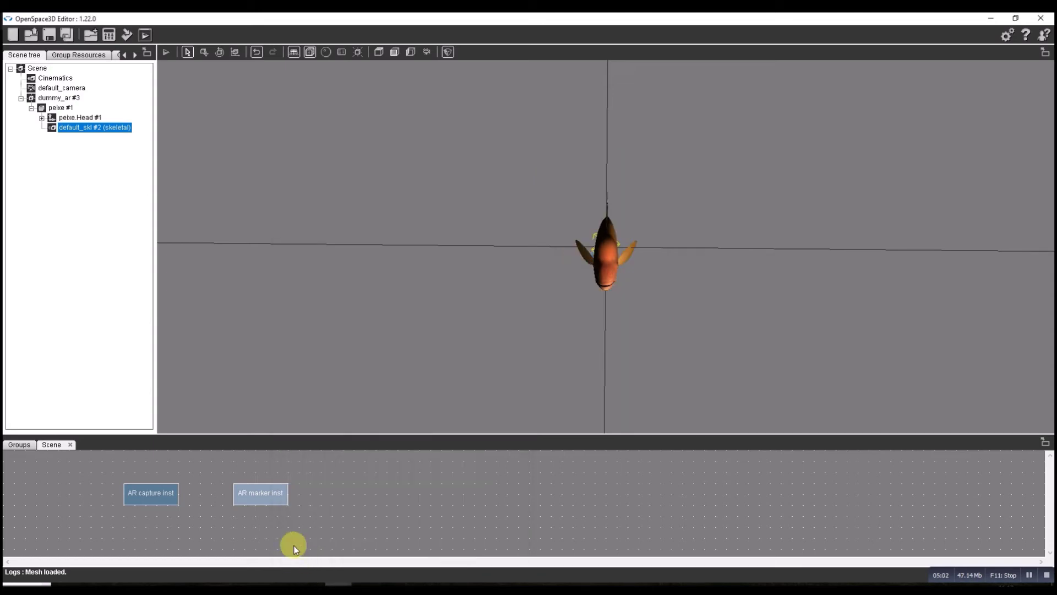
right_click(338, 470)
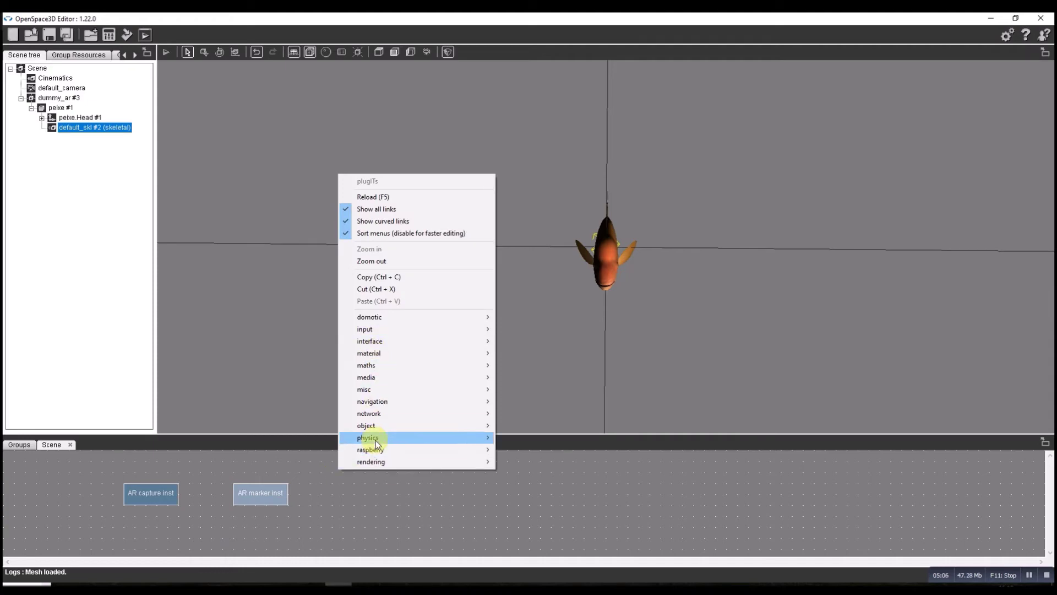
Step: Add a hide plugIT targeting dummy_ar #3, hiding it and its children on start
mouse_move(377, 425)
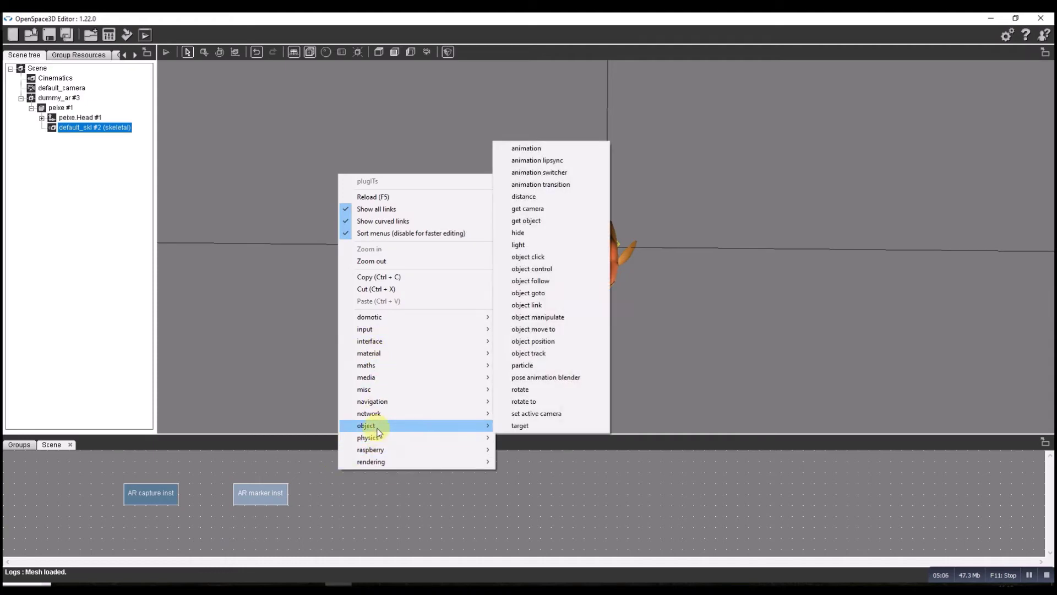
click(524, 235)
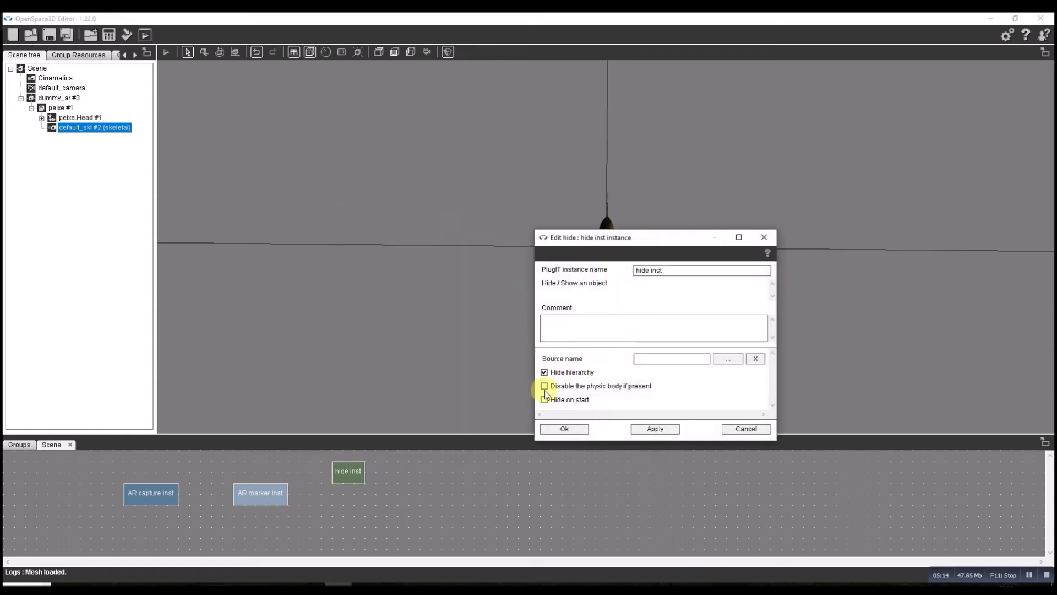
click(720, 359)
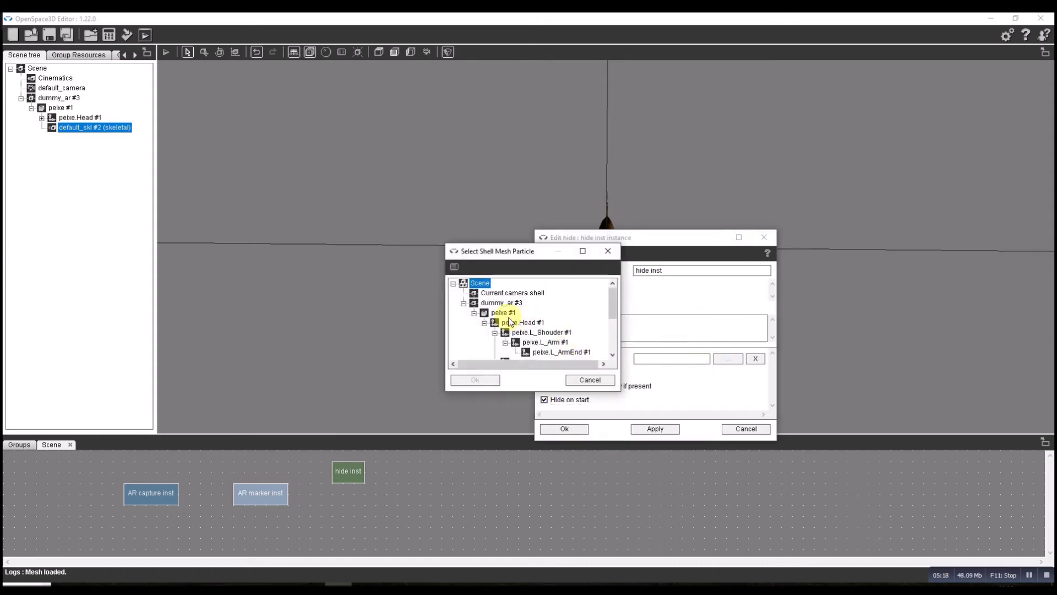
click(501, 303)
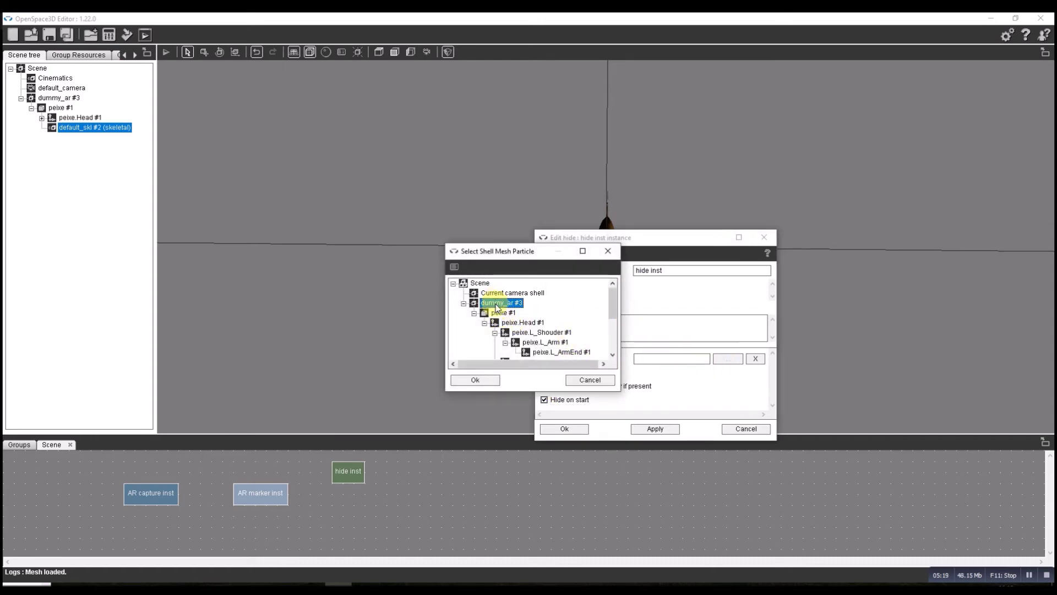
click(476, 380)
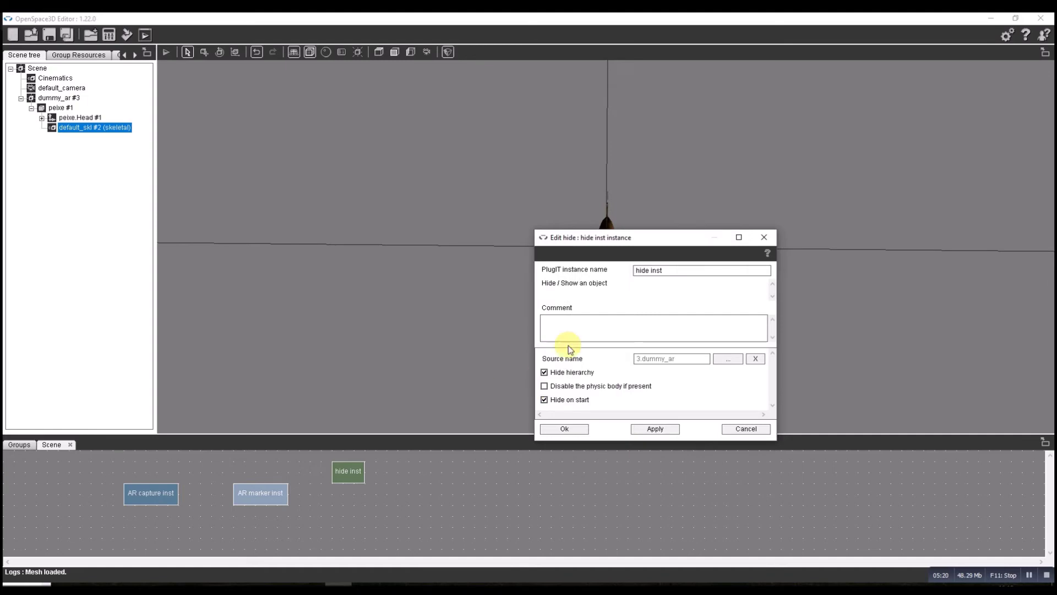
click(567, 429)
Step: Link the AR marker's Found event to Show on hide inst so the fish appears
right_click(268, 497)
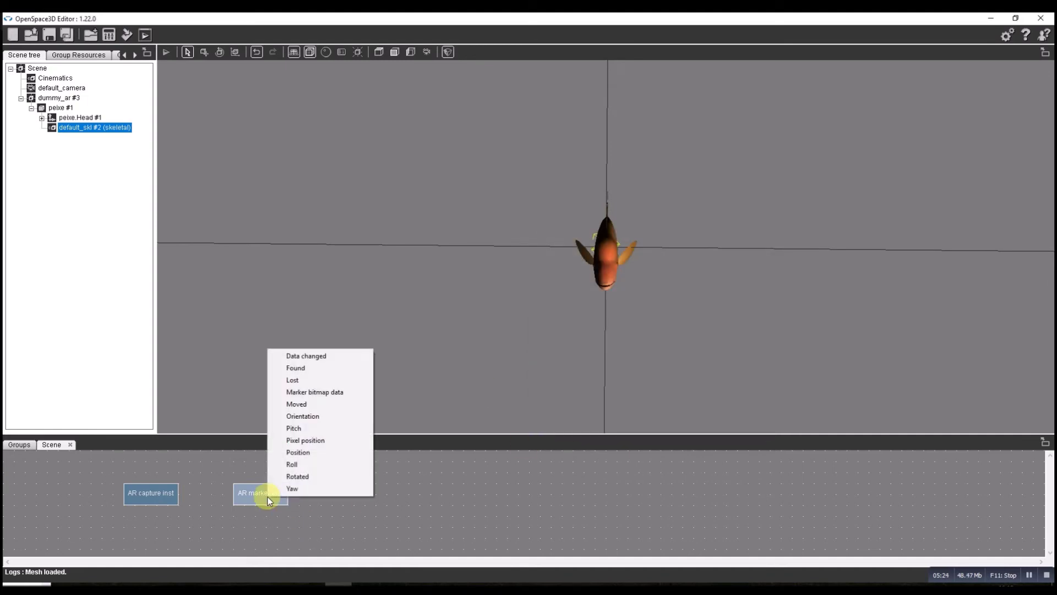
click(300, 372)
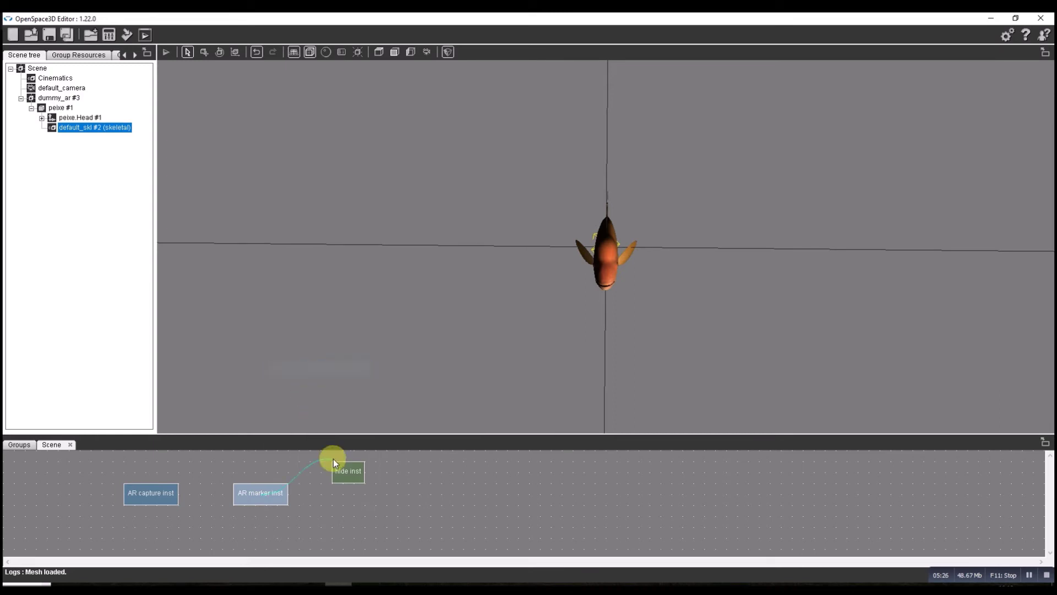
click(348, 469)
click(365, 486)
Step: Link the AR marker's Lost event to Hide on hide inst so the fish disappears
right_click(257, 493)
click(298, 379)
click(340, 474)
click(359, 483)
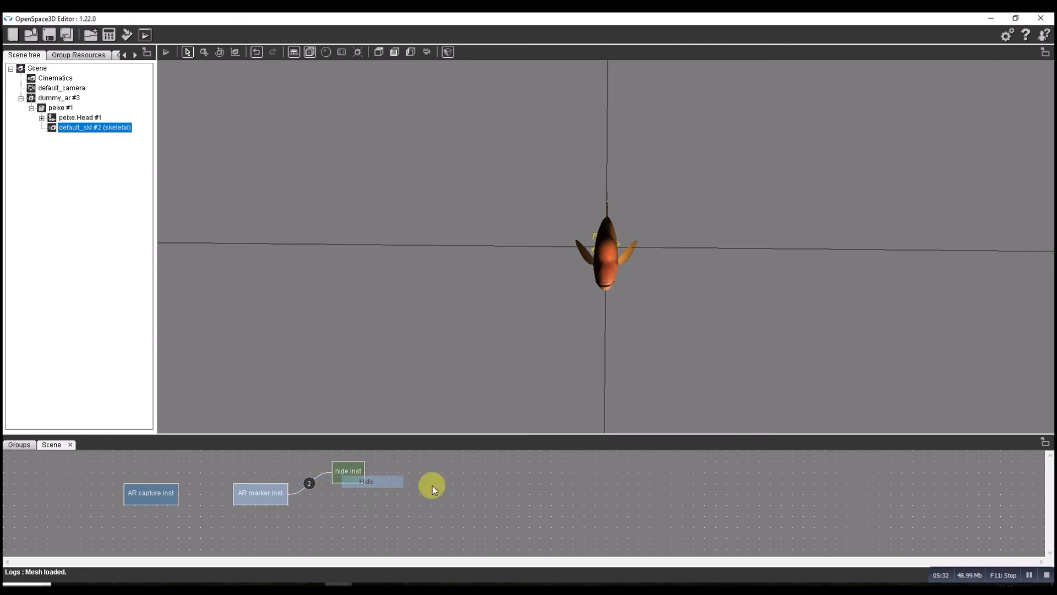
Step: Reopen the AR marker settings to check them and confirm with Ok
double_click(254, 493)
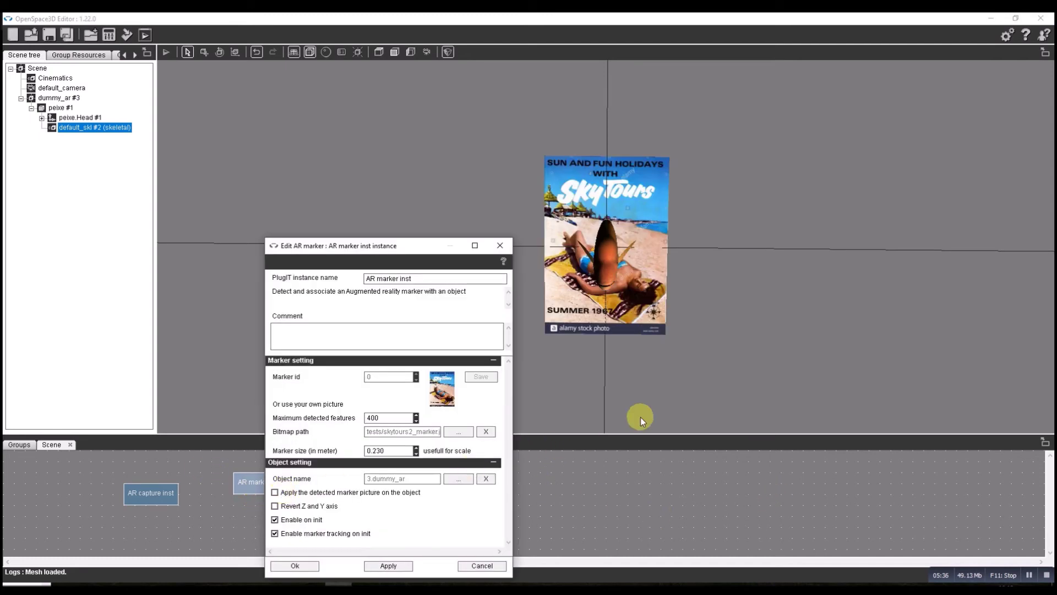
drag(645, 484, 652, 458)
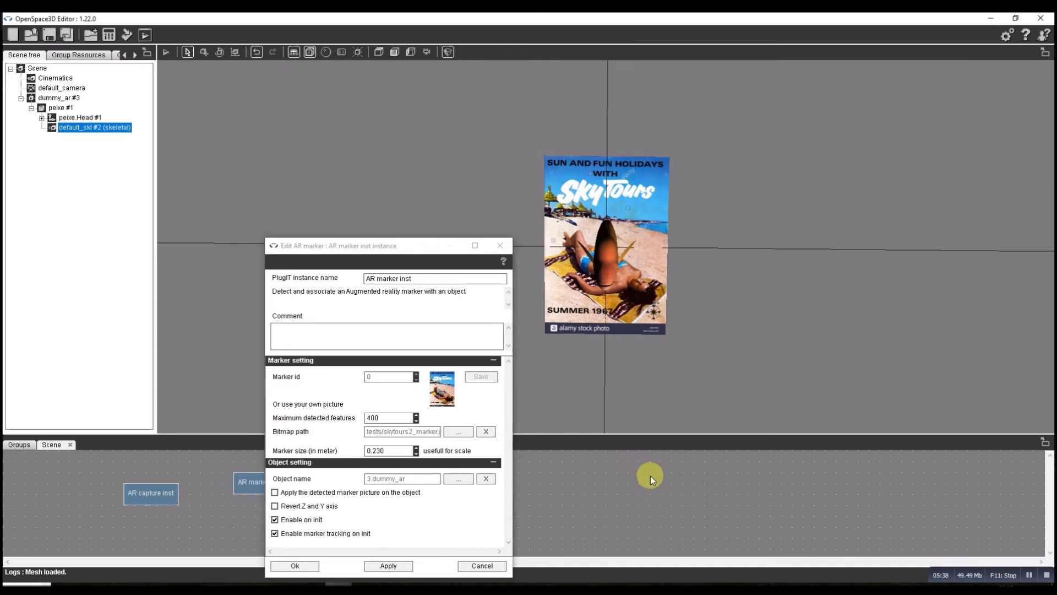
click(290, 566)
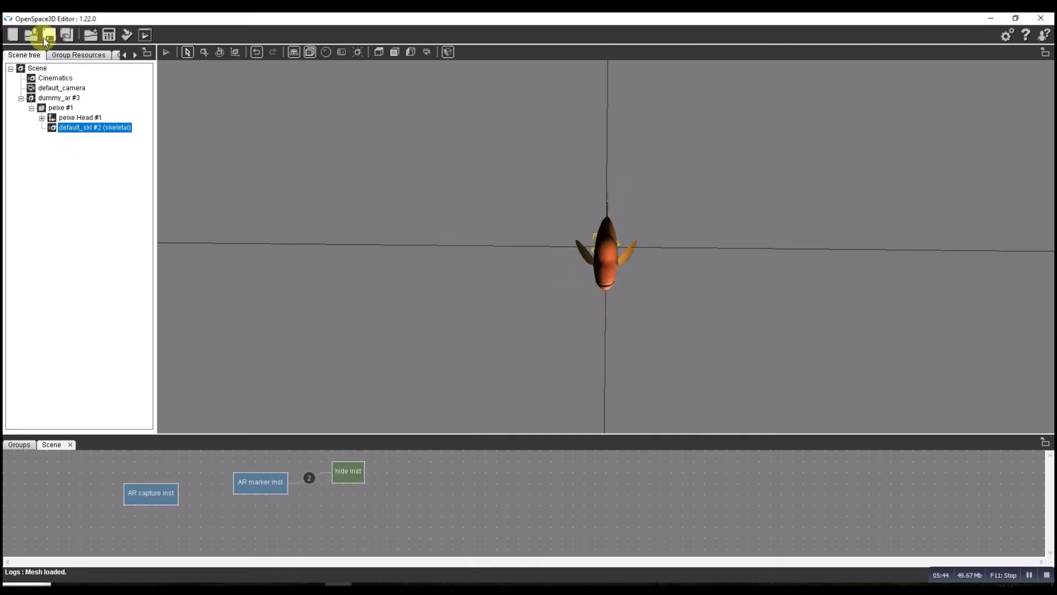
Step: Save the scene as SkytoursPoster in the OpenSpace3D tests folder and acknowledge the success message
click(49, 35)
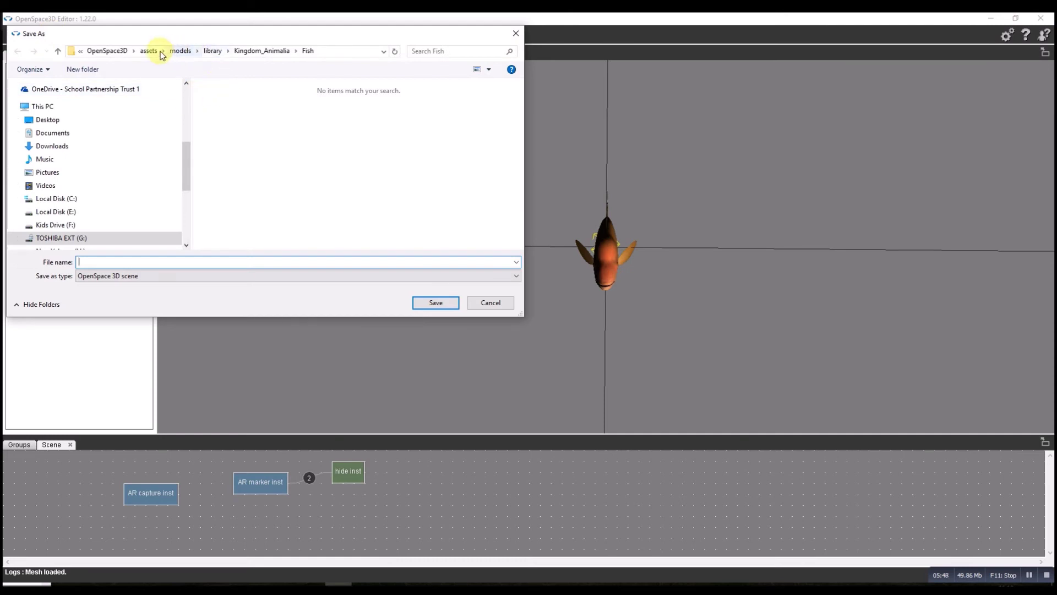
click(127, 49)
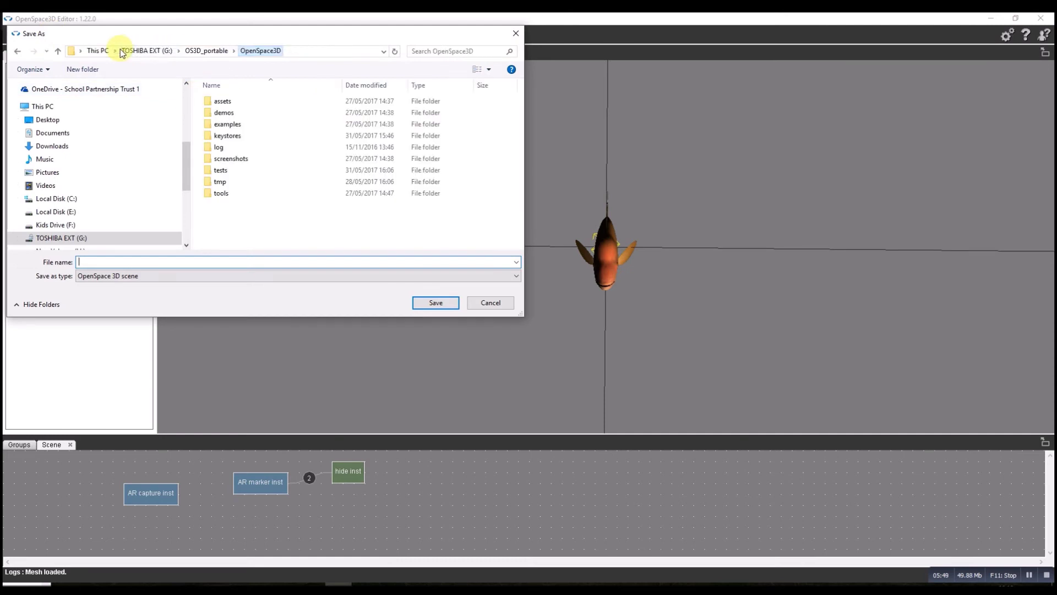
double_click(221, 171)
click(83, 262)
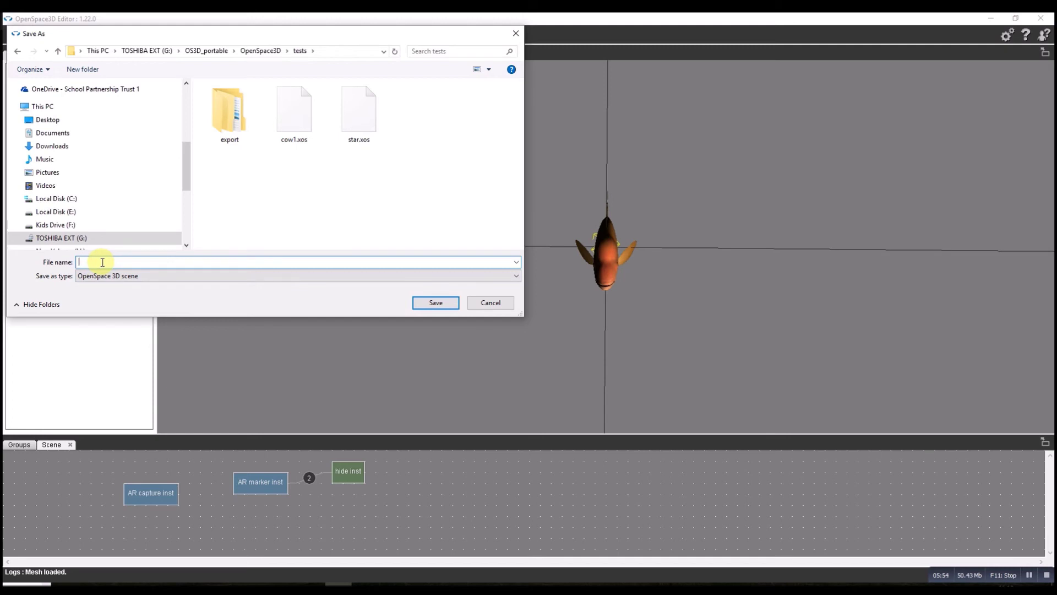
text(Skyto)
click(102, 262)
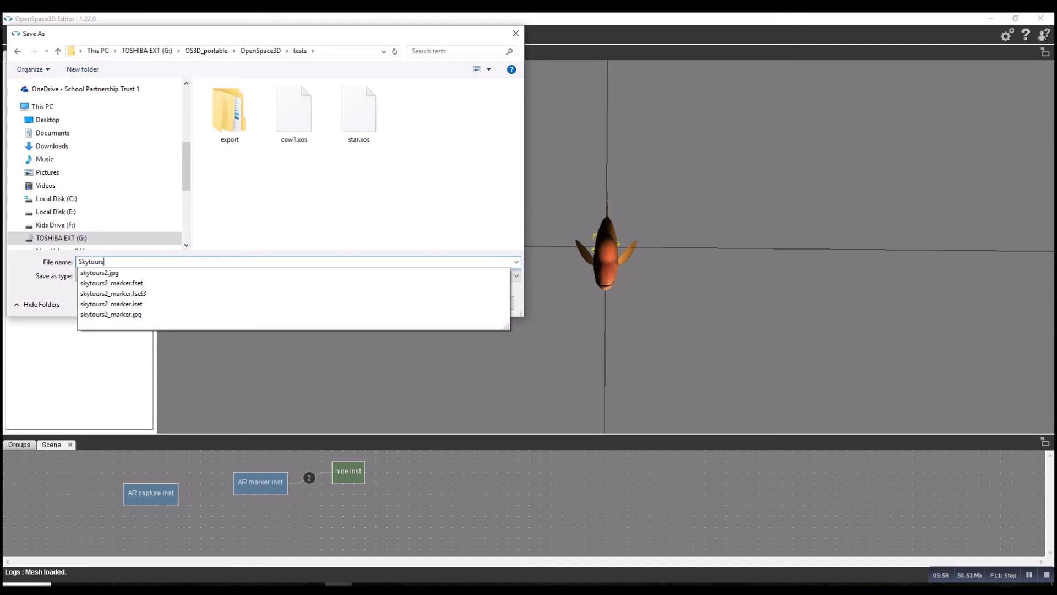
click(102, 263)
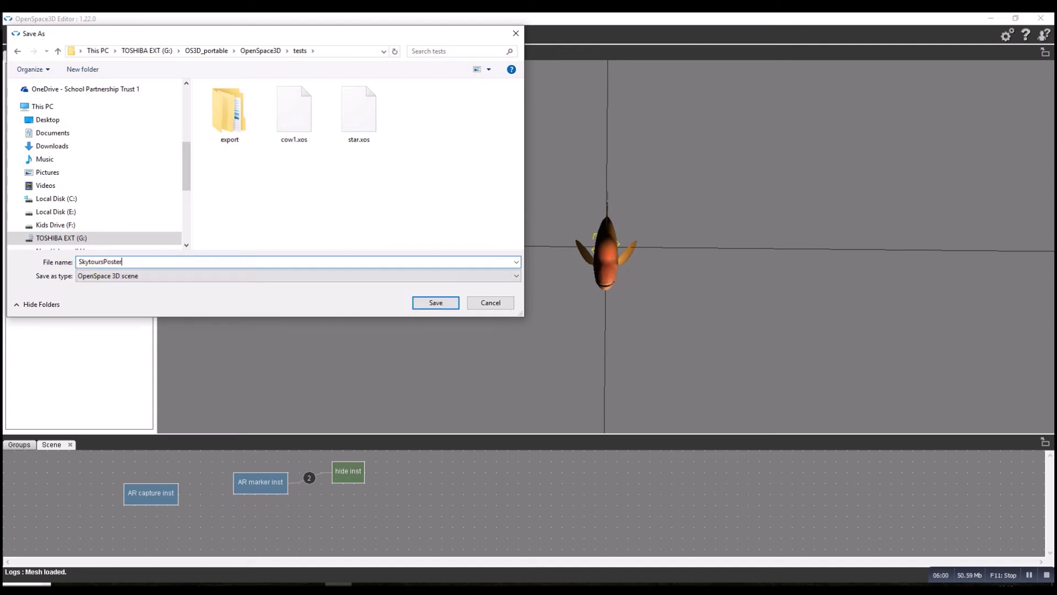
click(435, 303)
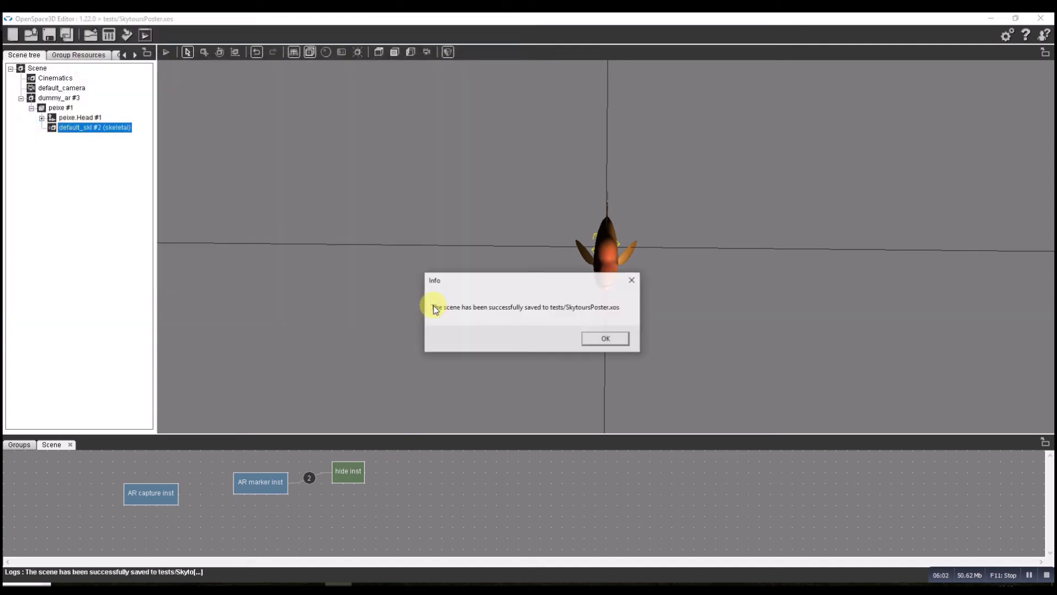
click(600, 342)
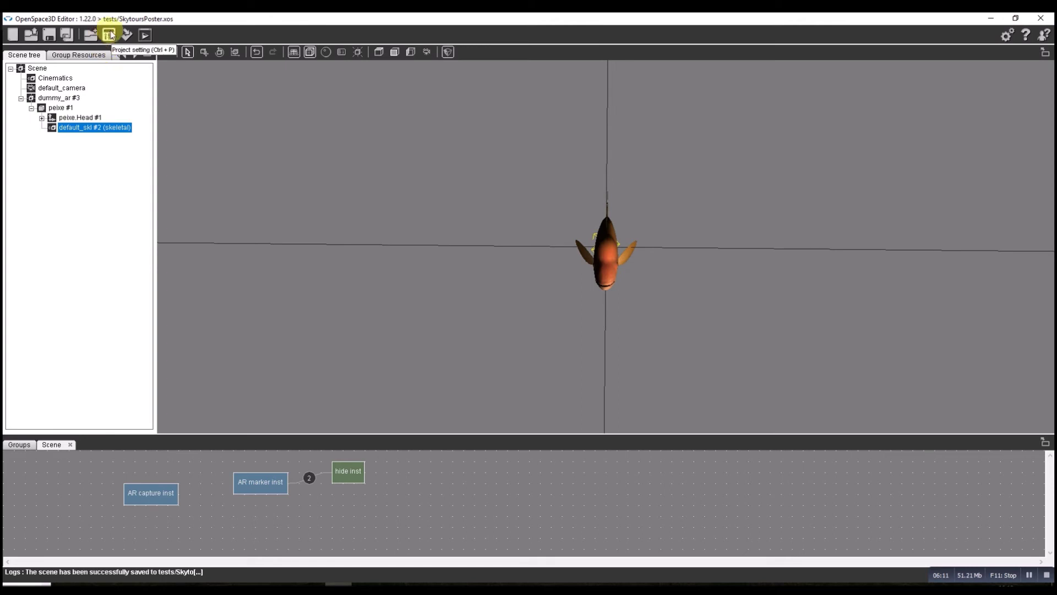
Step: Choose exporting the scene as an Android application
click(145, 35)
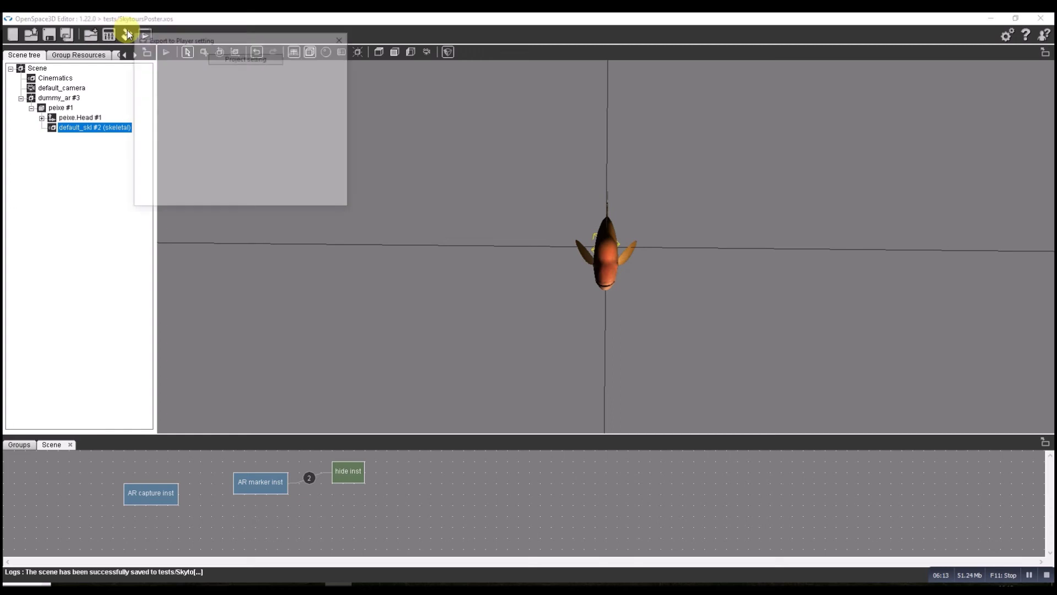
click(162, 156)
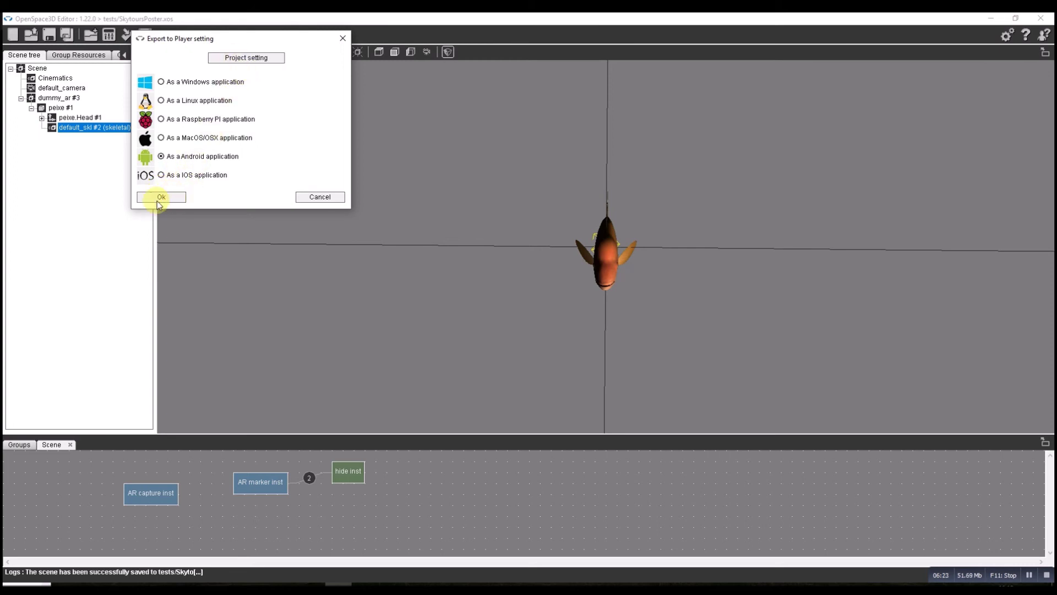
click(164, 197)
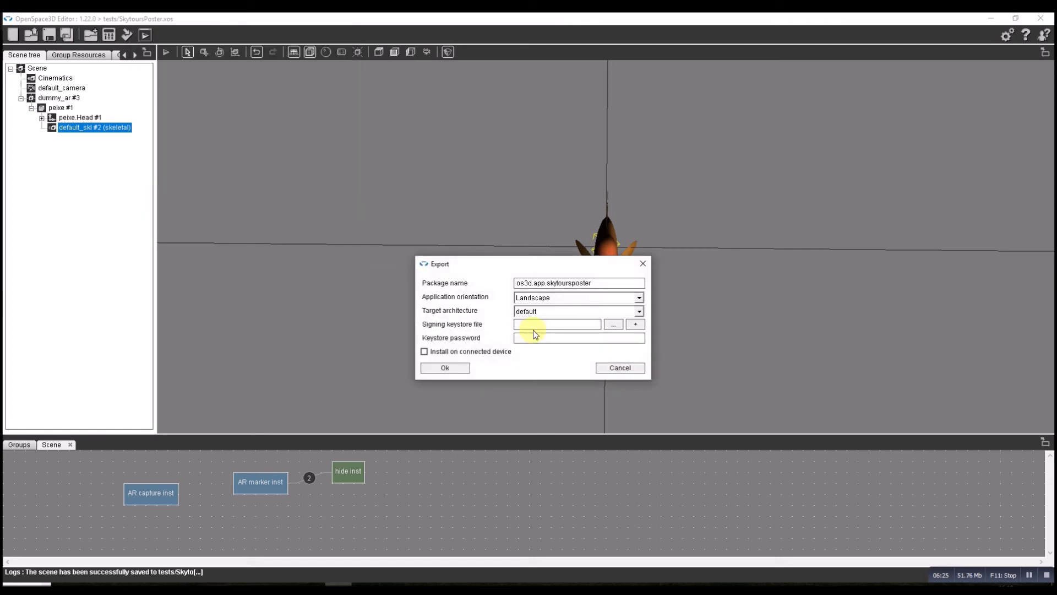
Step: Export with Portrait orientation, x86 architecture and install on the connected device, then close the completion message
click(638, 312)
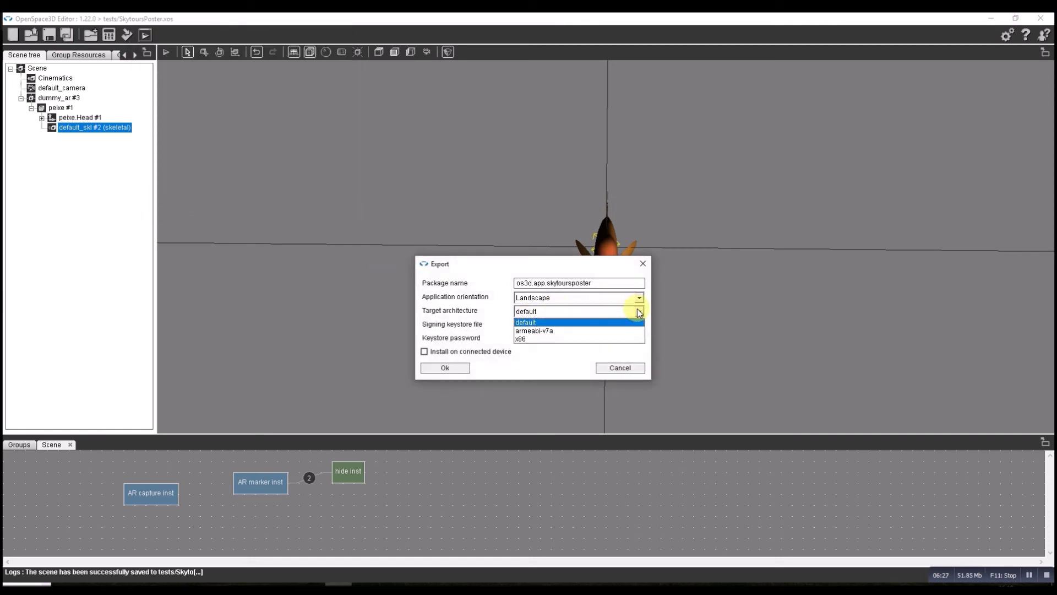
click(639, 299)
click(639, 299)
click(592, 313)
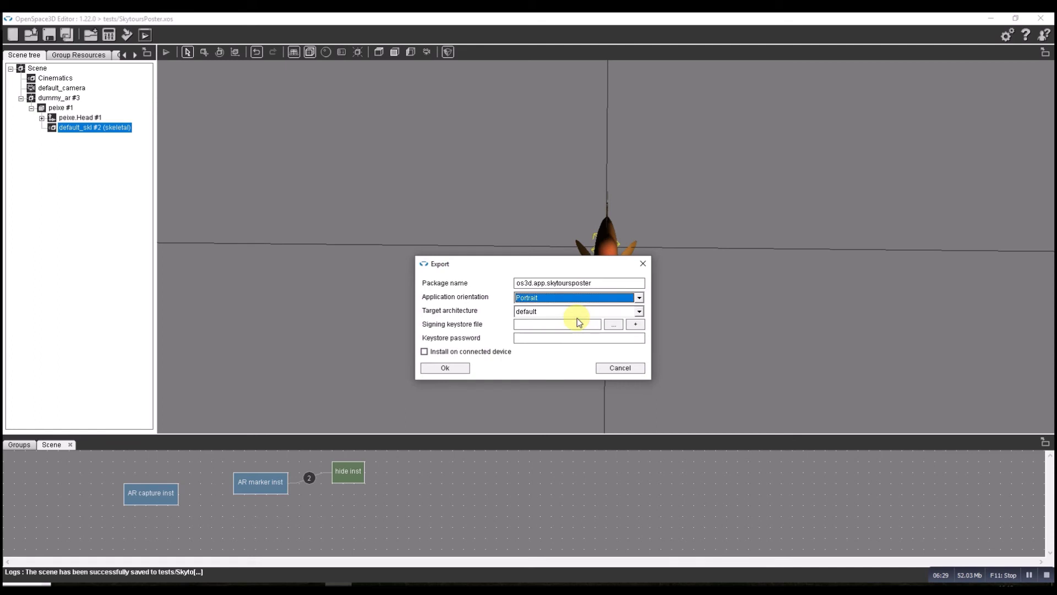
click(638, 312)
click(550, 337)
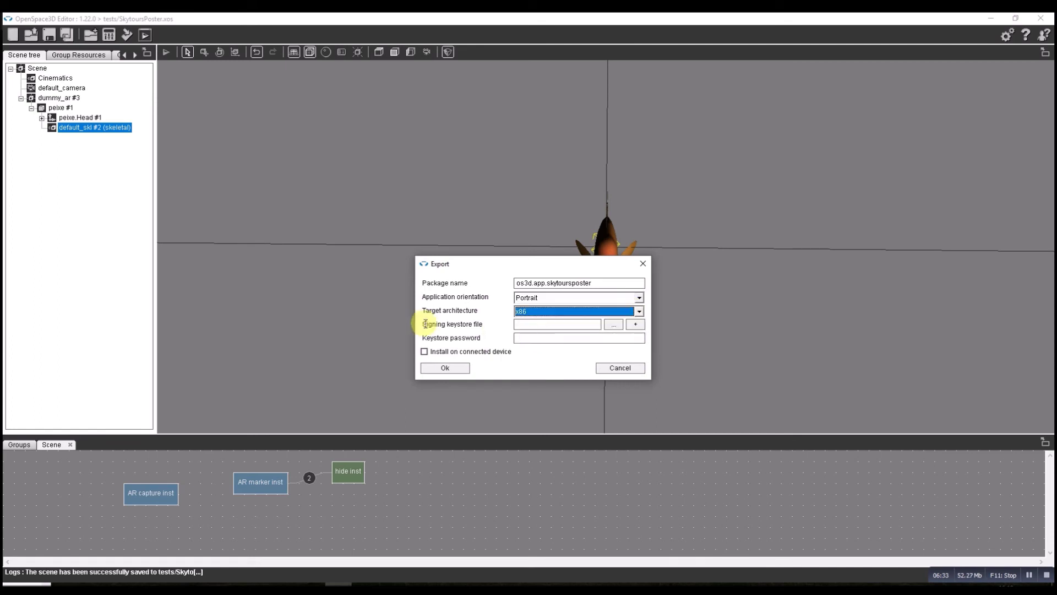
click(424, 352)
click(446, 368)
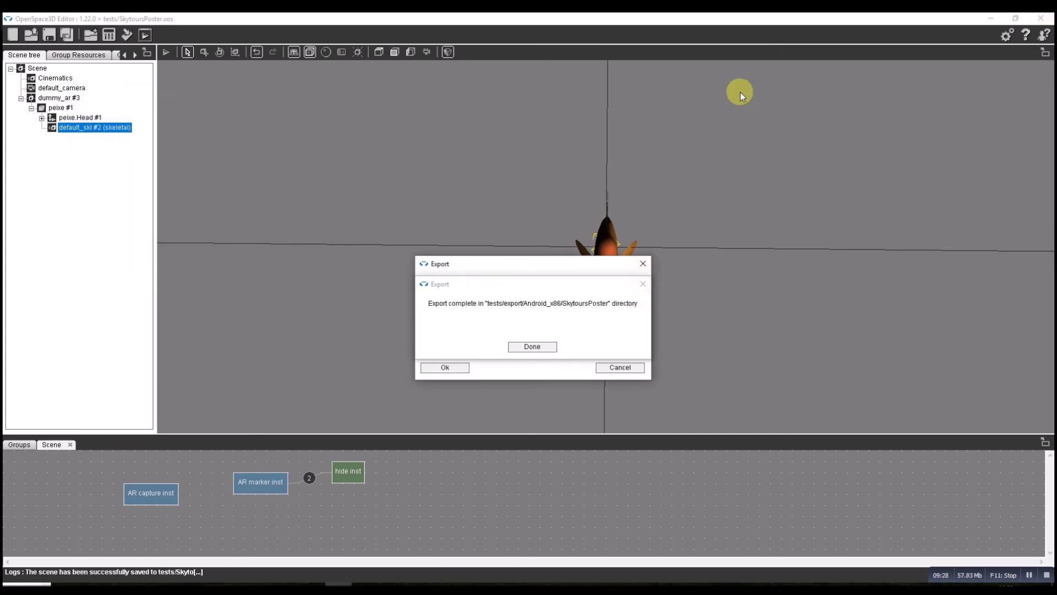
click(530, 347)
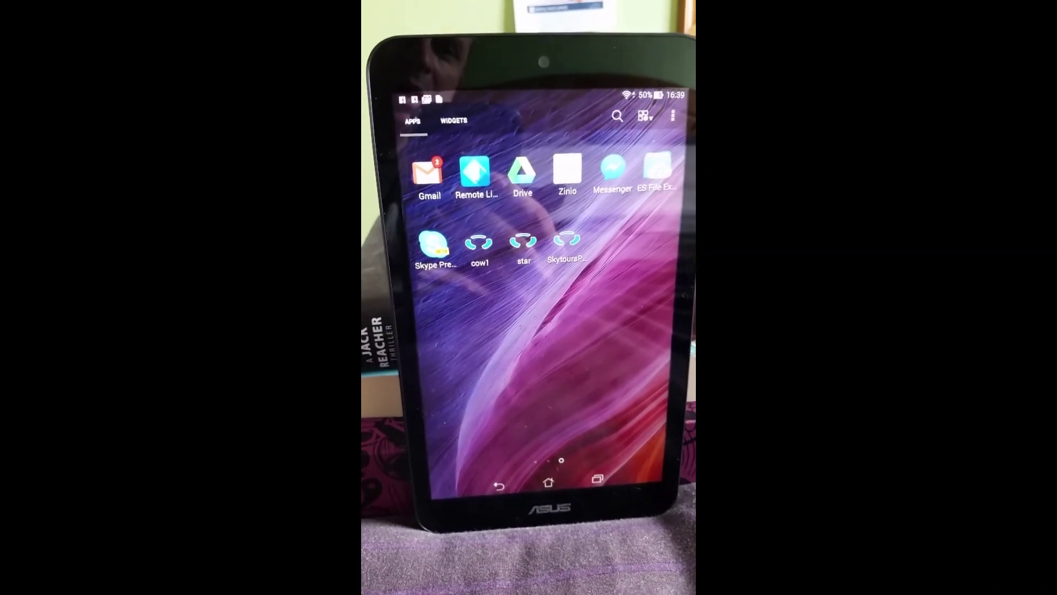
Step: Launch the SkytoursPoster app from its icon on the tablet
click(539, 223)
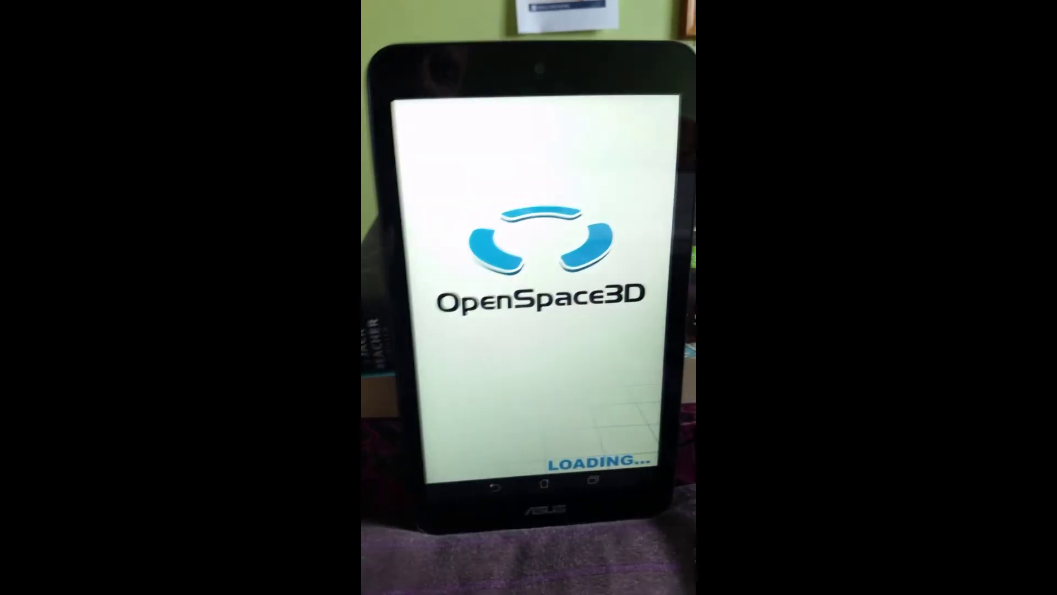